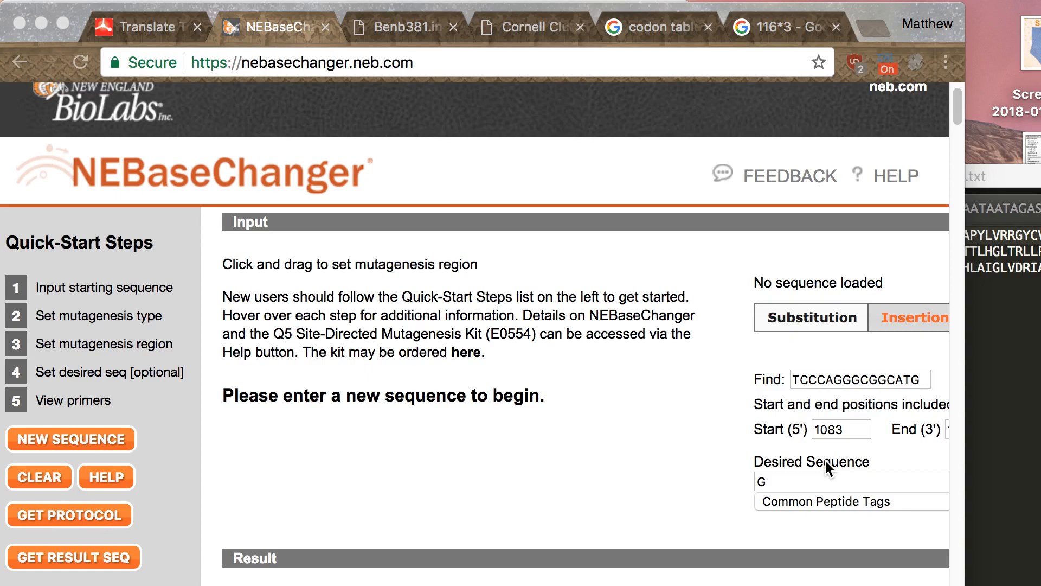
- Switch to the pMB007_real.str plasmid and select the coding sequence from the ATG at base 5271 through the stop codon at base 6116
key(ctrl+Up)
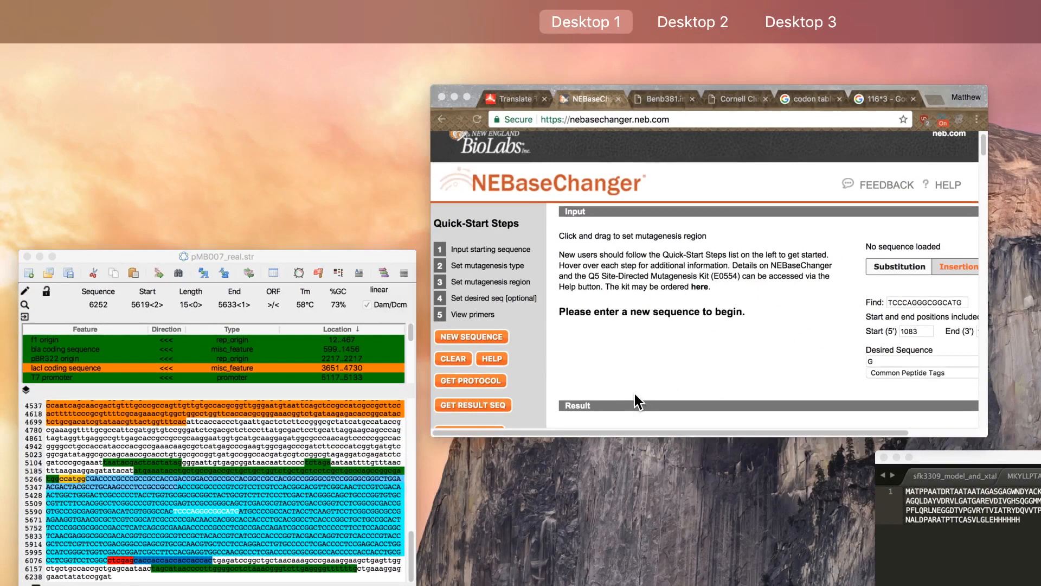
click(299, 466)
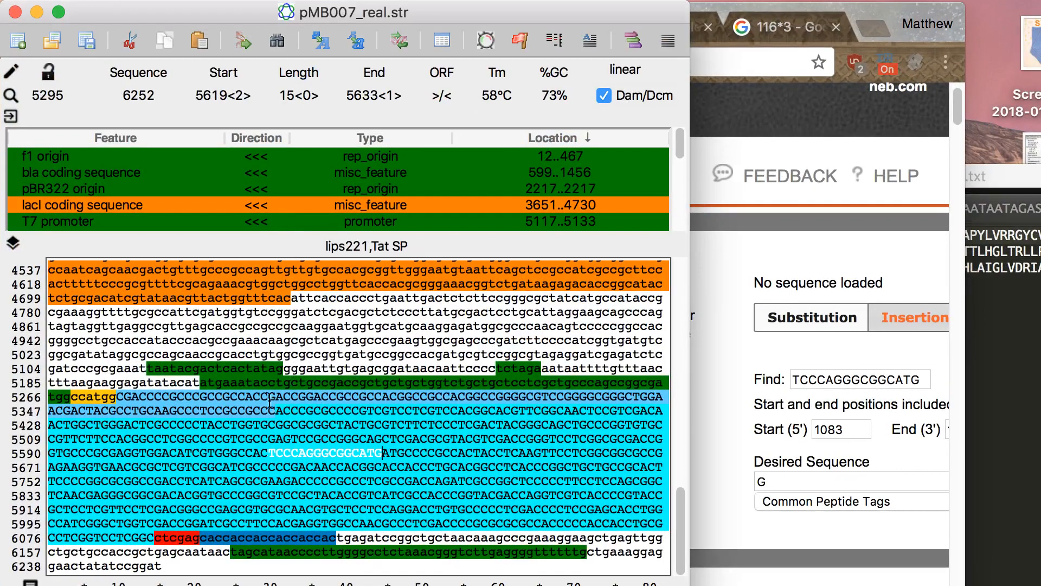
scroll(308, 442, up, 15)
scroll(308, 442, down, 15)
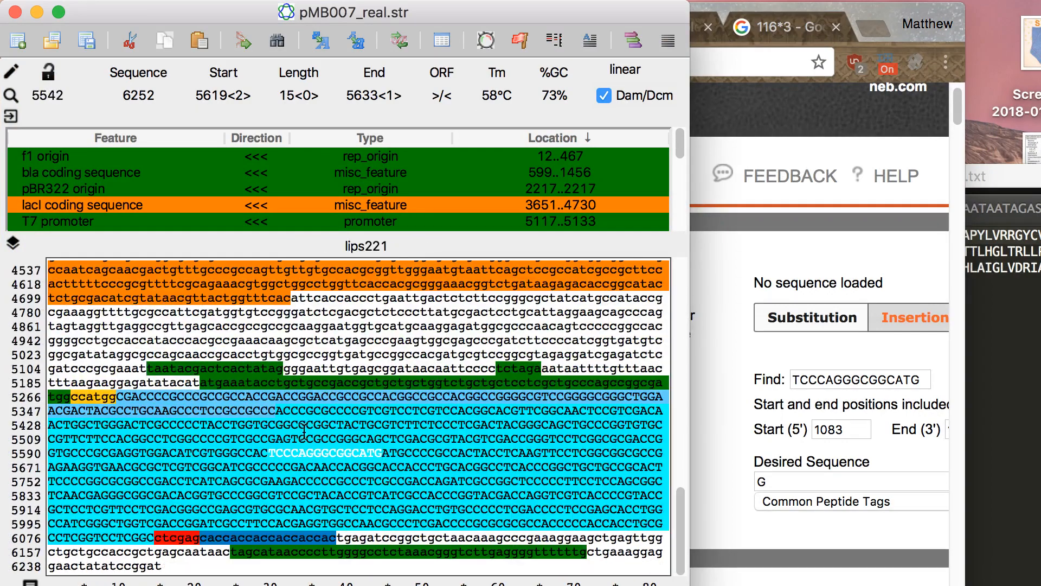
click(356, 489)
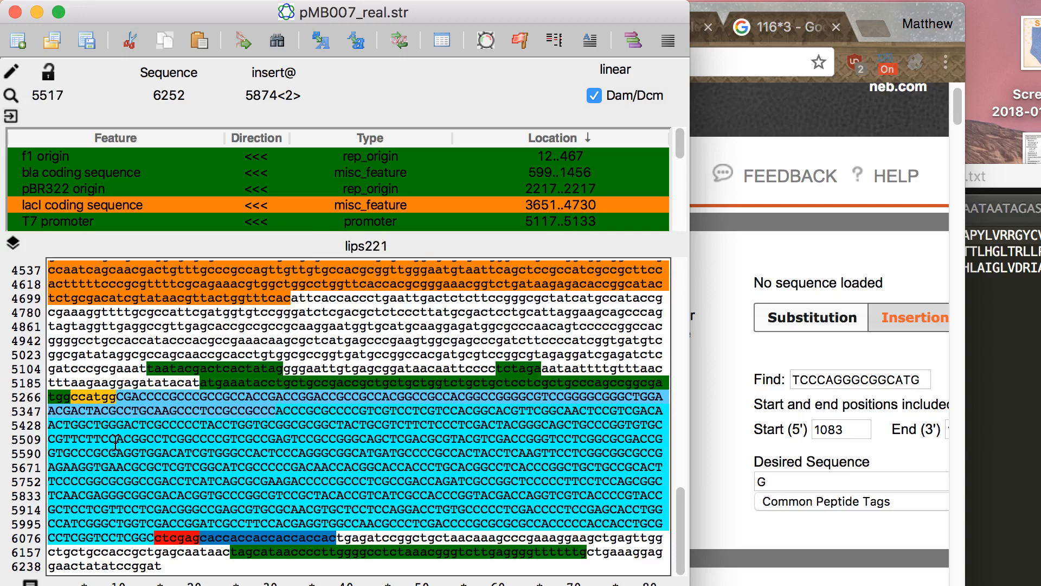
click(88, 397)
drag(88, 396, 359, 538)
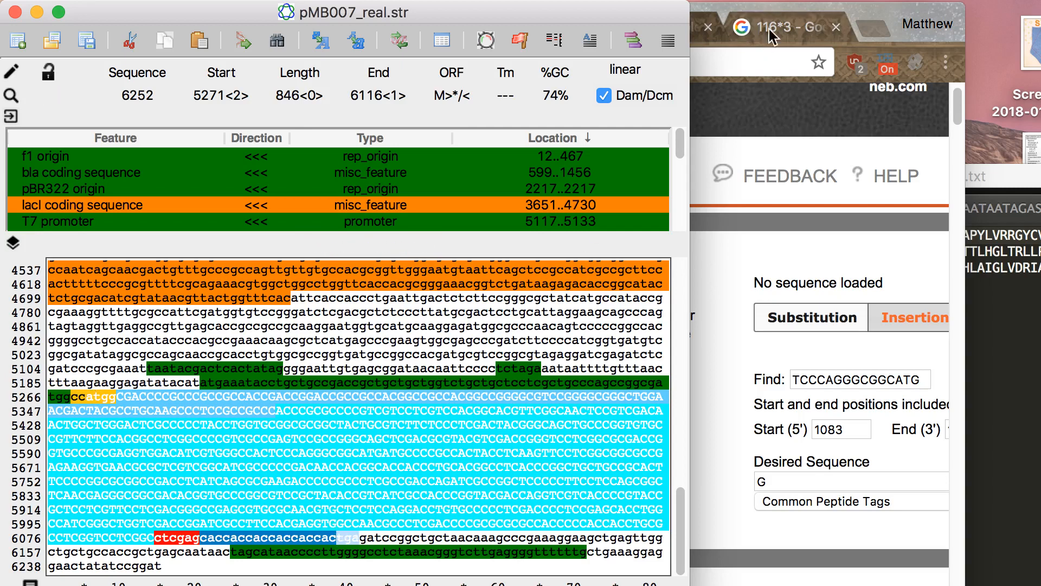
- Return to the ExPASy Translate input form in the browser and translate the entered DNA sequence with the compact output format
click(867, 18)
click(147, 27)
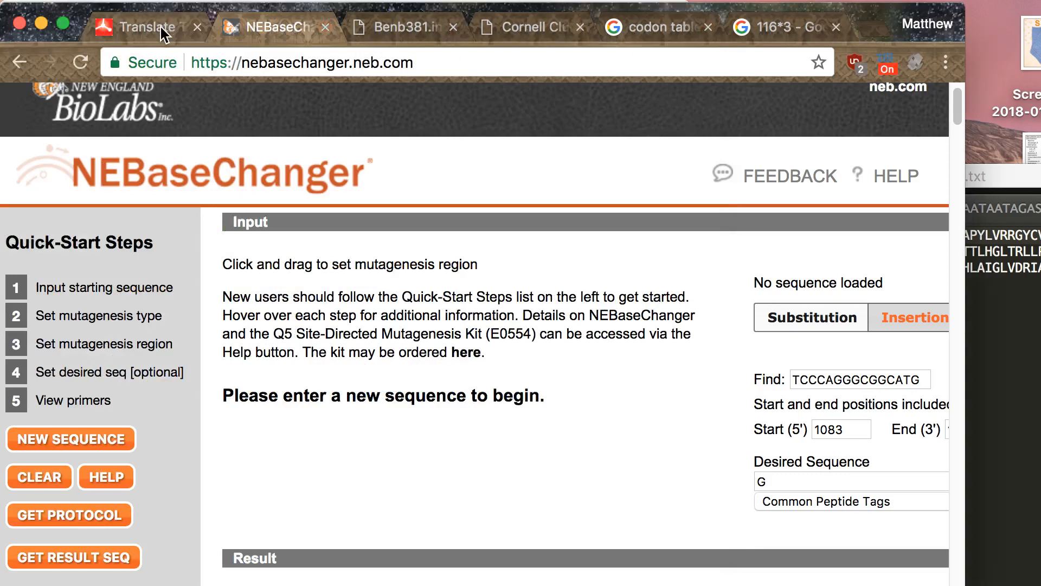
scroll(299, 396, up, 3)
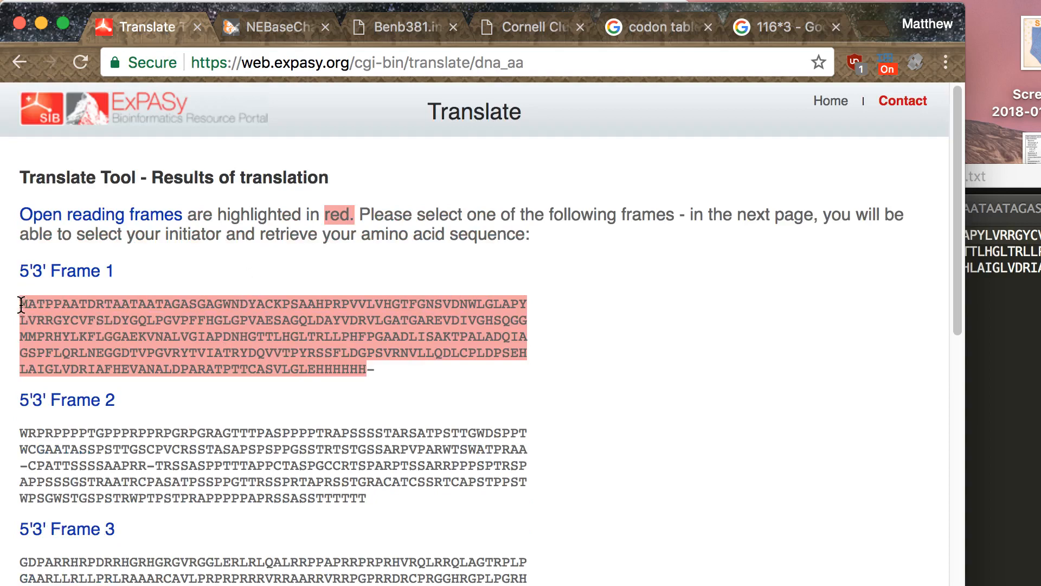
key(super+Left)
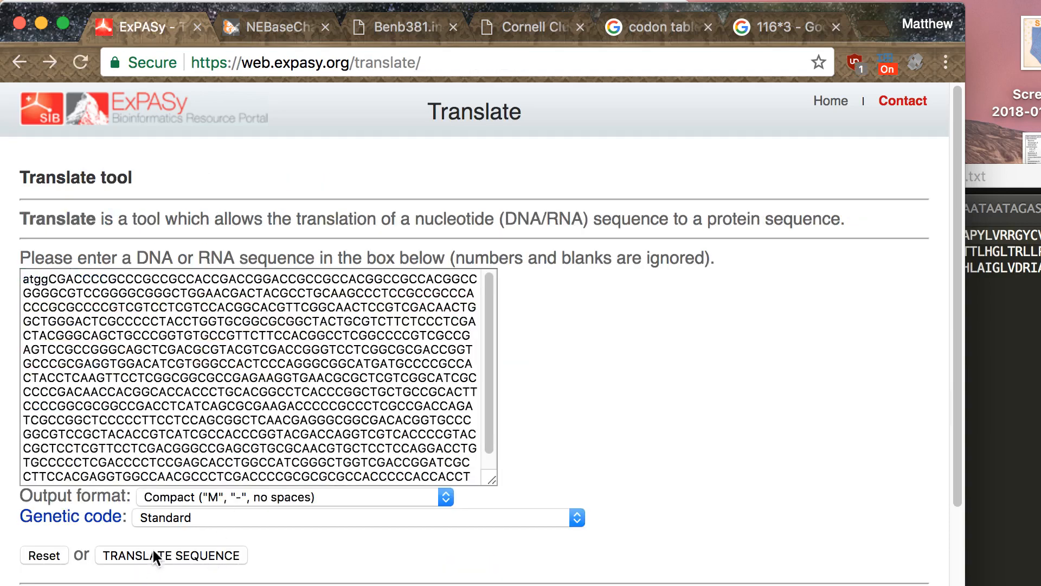
click(210, 499)
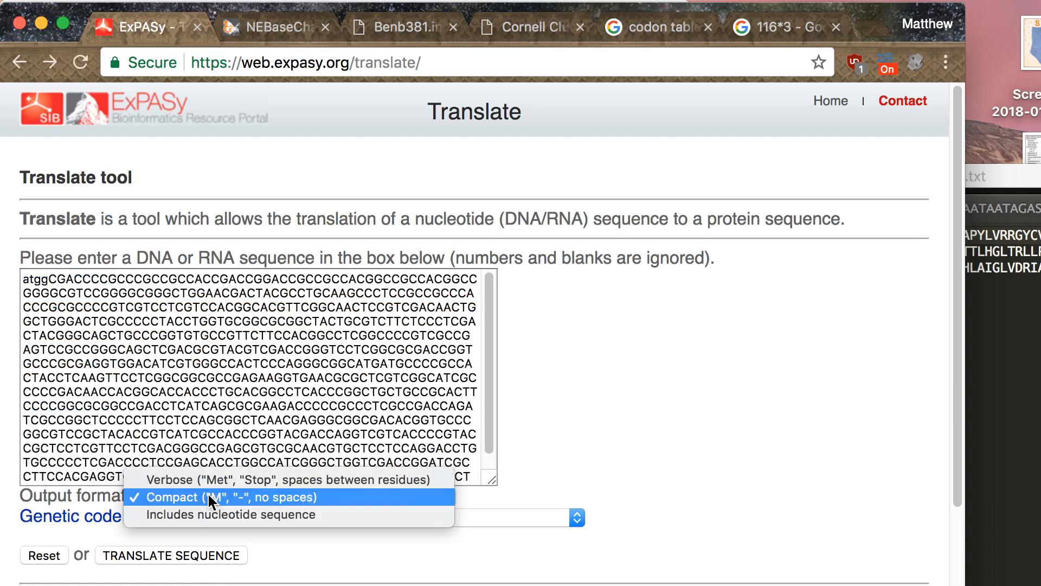
click(210, 499)
click(198, 555)
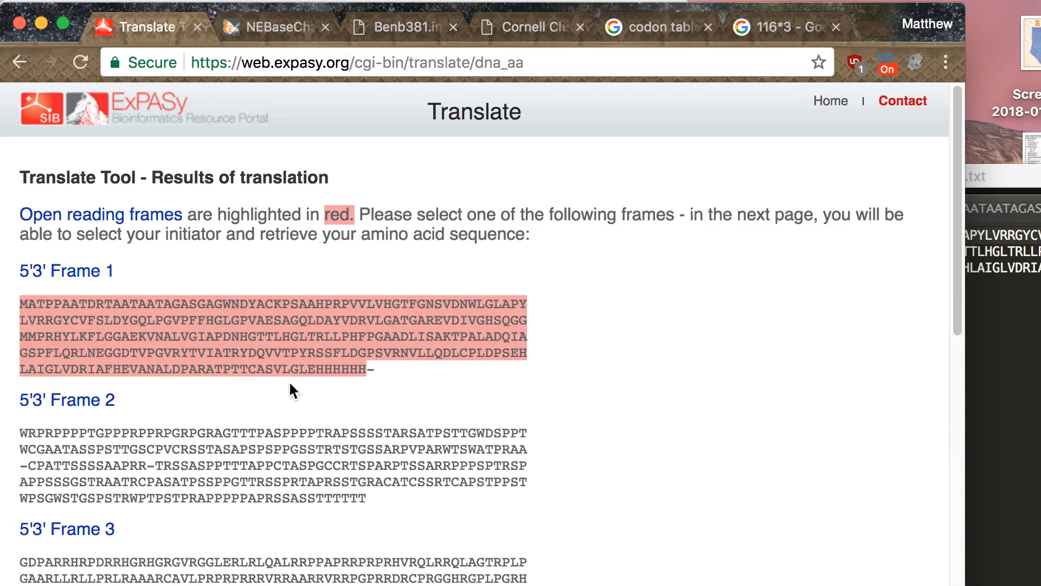
- Bring sfk3309_sequence.txt to the front and reposition and resize its window so the full protein sequence is readable
key(ctrl+Up)
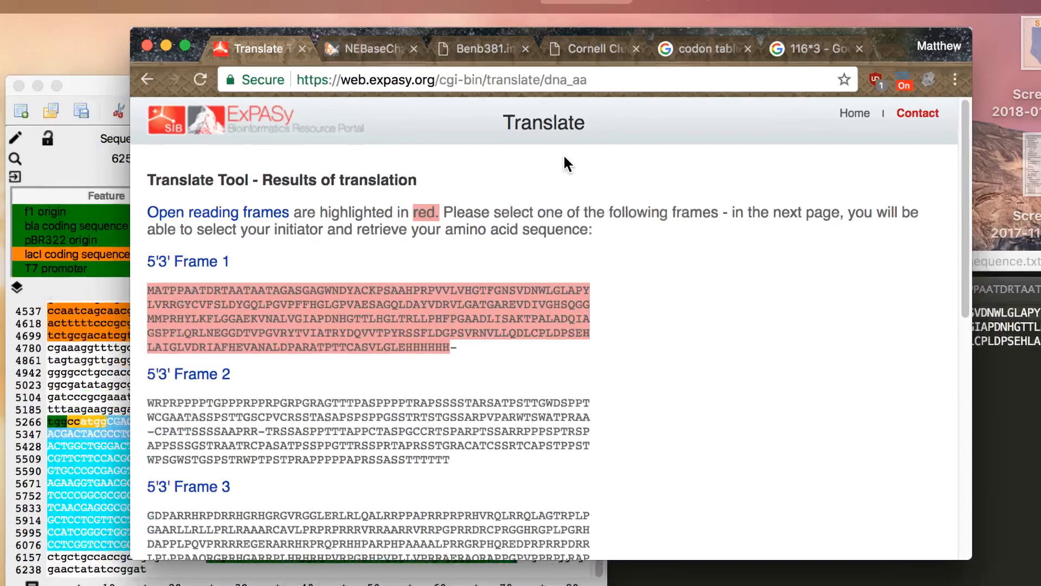
click(946, 514)
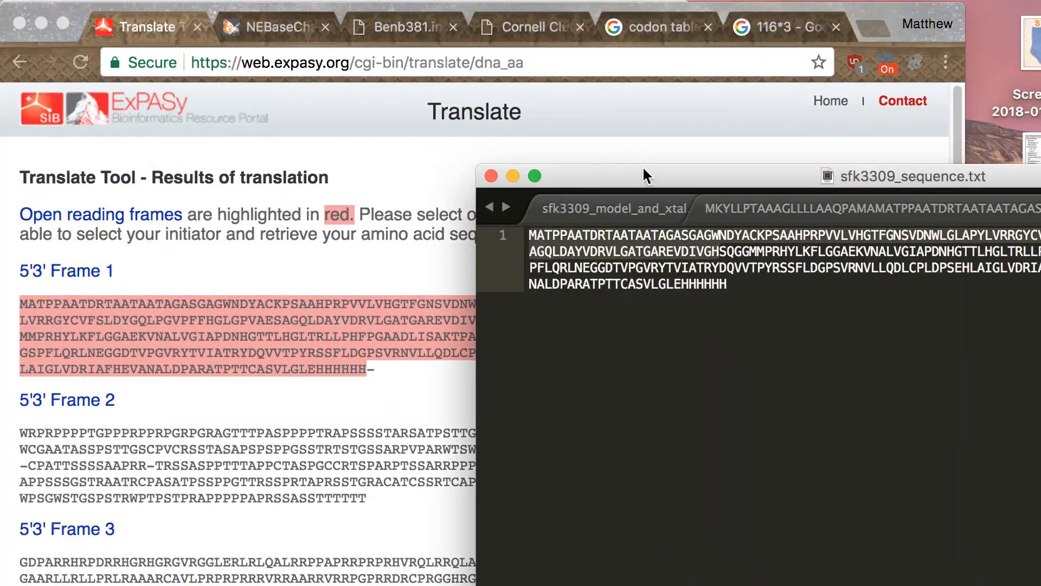
drag(643, 175, 278, 47)
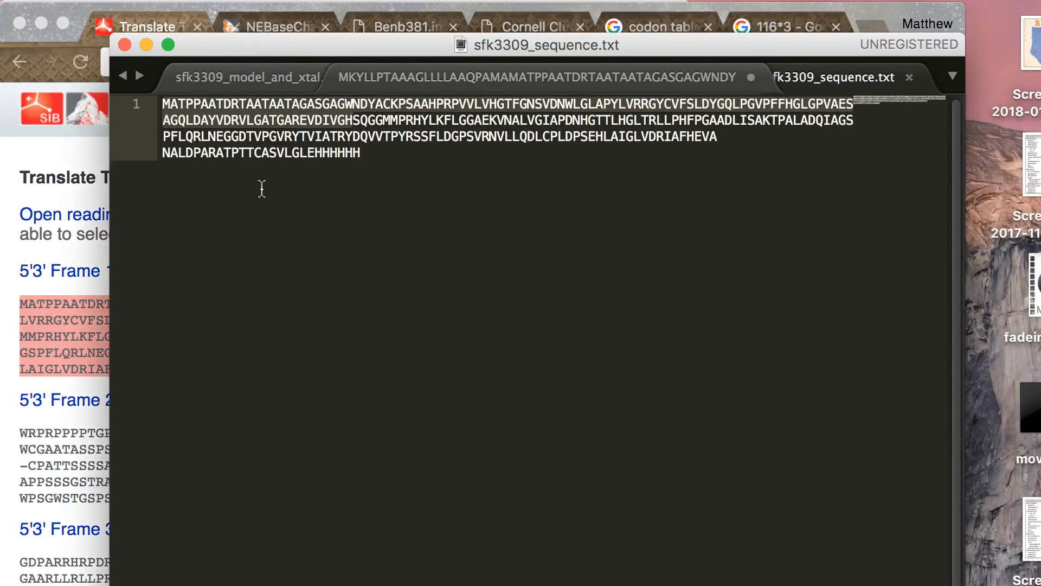
click(208, 198)
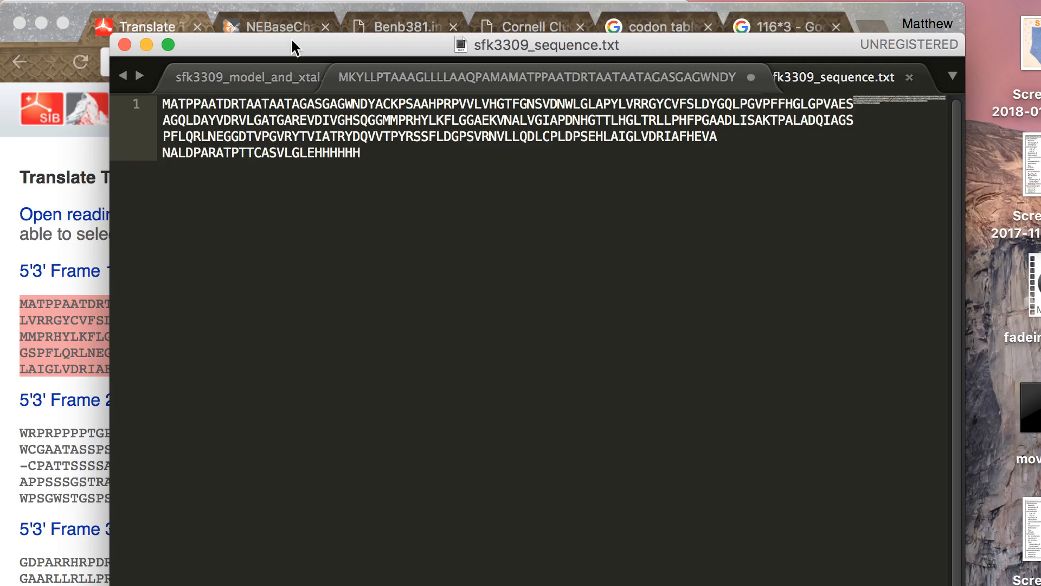
drag(292, 40, 287, 28)
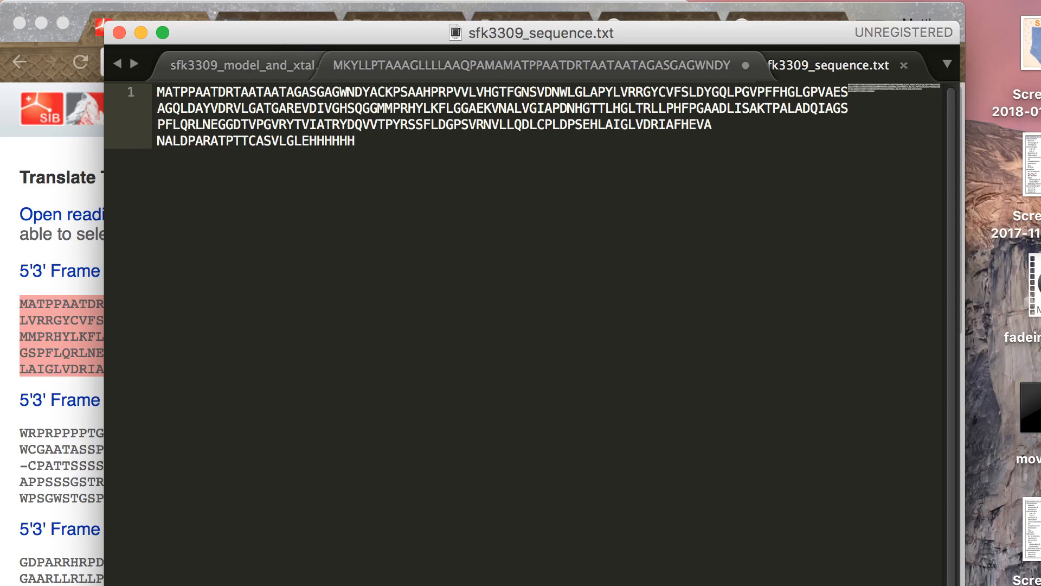
mouse_move(104, 585)
mouse_down()
mouse_move(17, 584)
mouse_move(159, 585)
mouse_move(53, 585)
mouse_move(120, 585)
mouse_up()
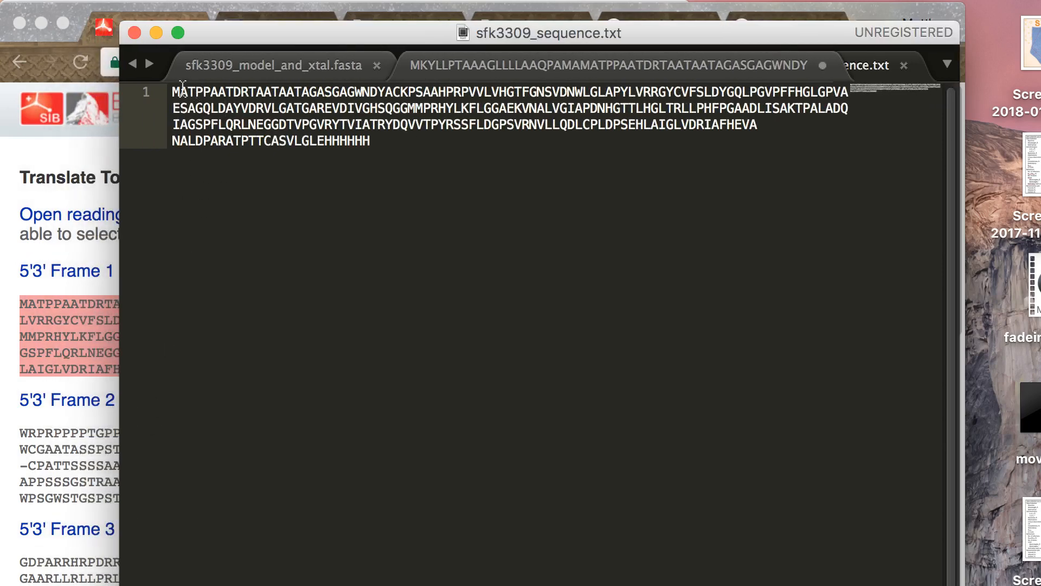
- Count the protein residues from the first M and place the text cursor just after the S in the GHSQGG motif
drag(172, 91, 362, 105)
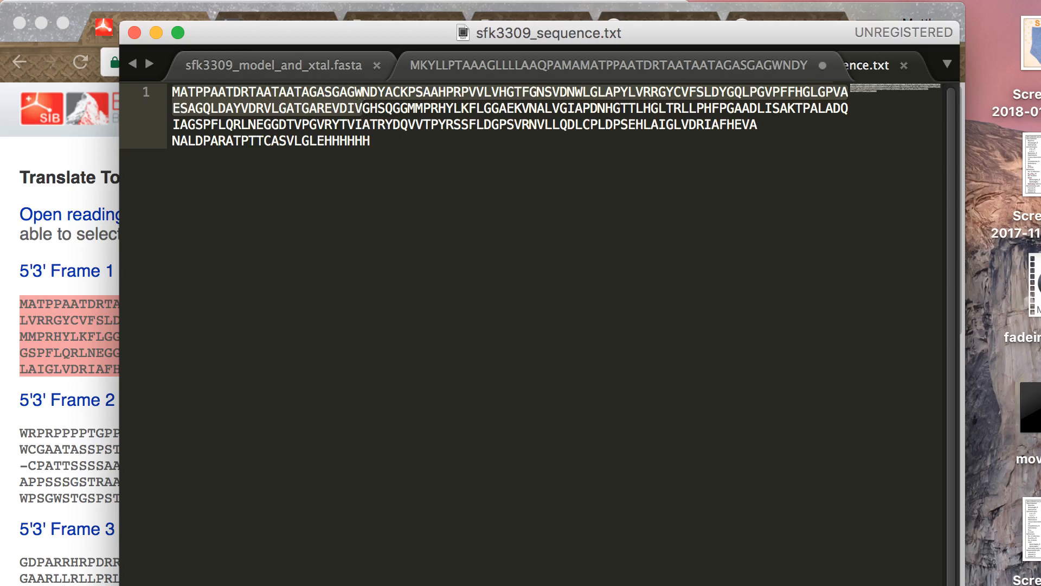
click(214, 142)
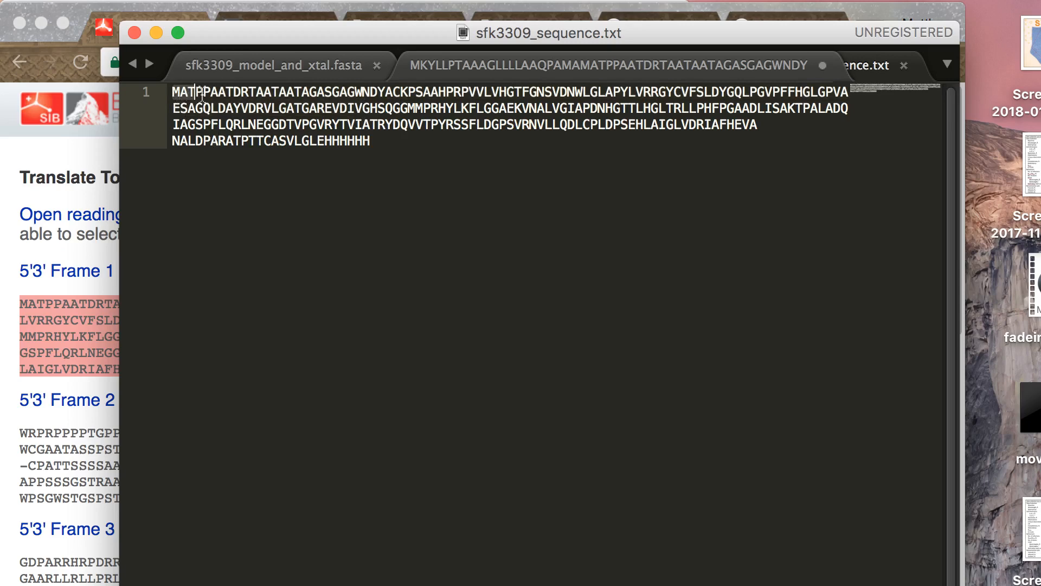
click(374, 114)
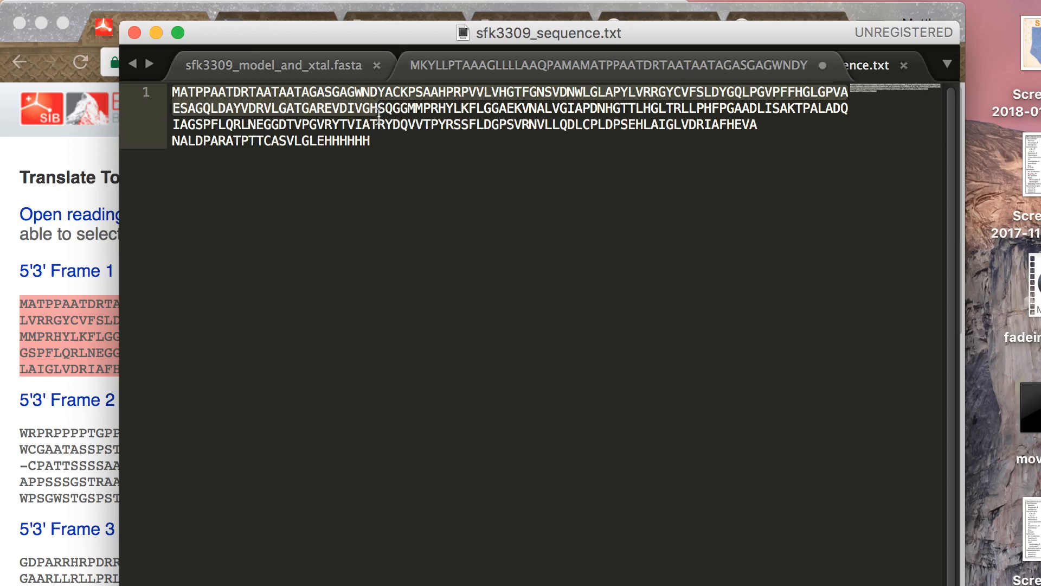
click(383, 114)
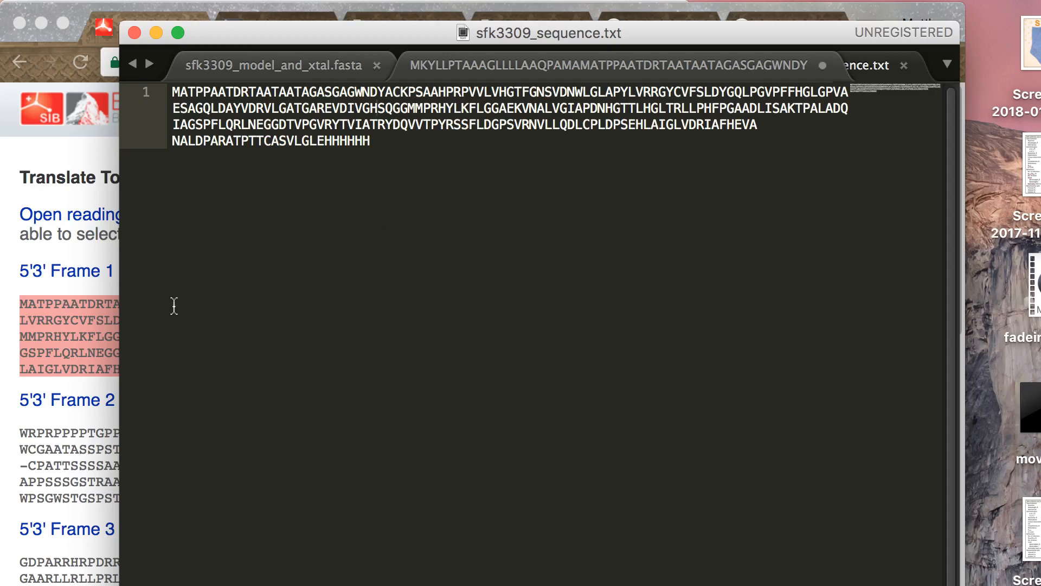
- Switch to pMB007_real.str and select bases 4537 to 6225, from the lacI coding region into the T7 terminator, for copying
key(ctrl+Up)
click(234, 386)
click(115, 425)
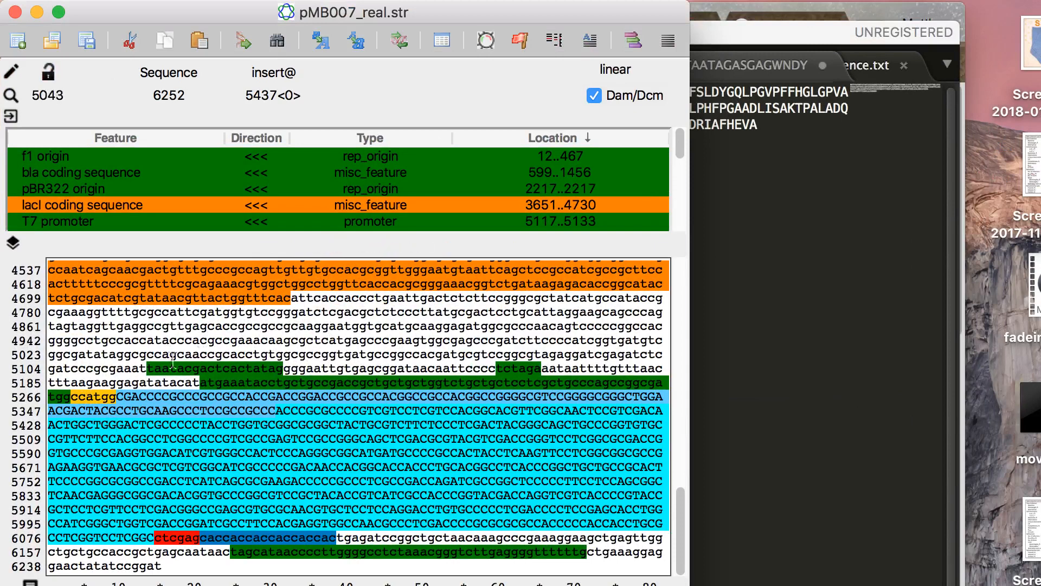
click(126, 327)
click(116, 312)
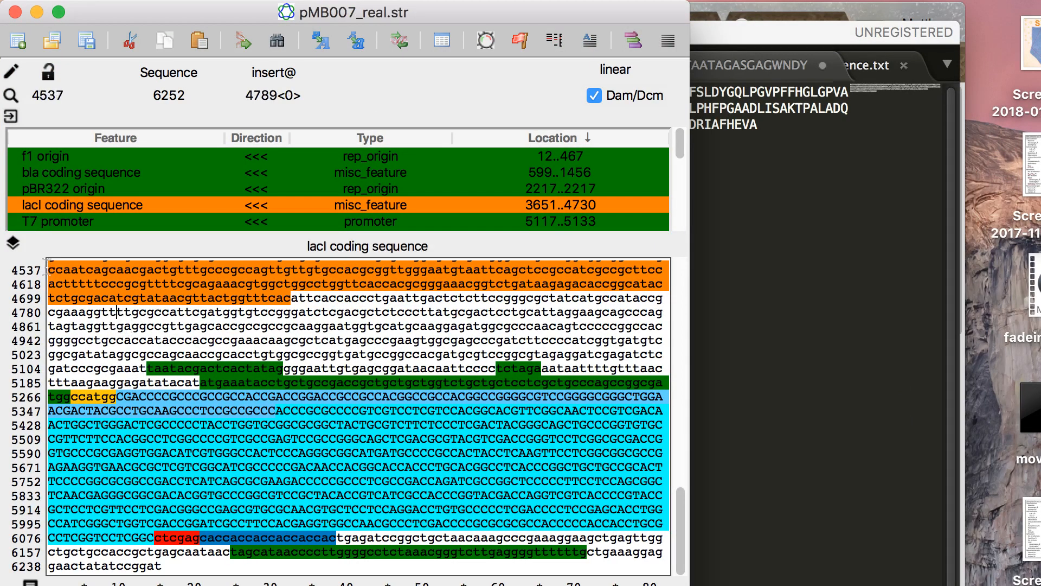
drag(48, 269, 573, 555)
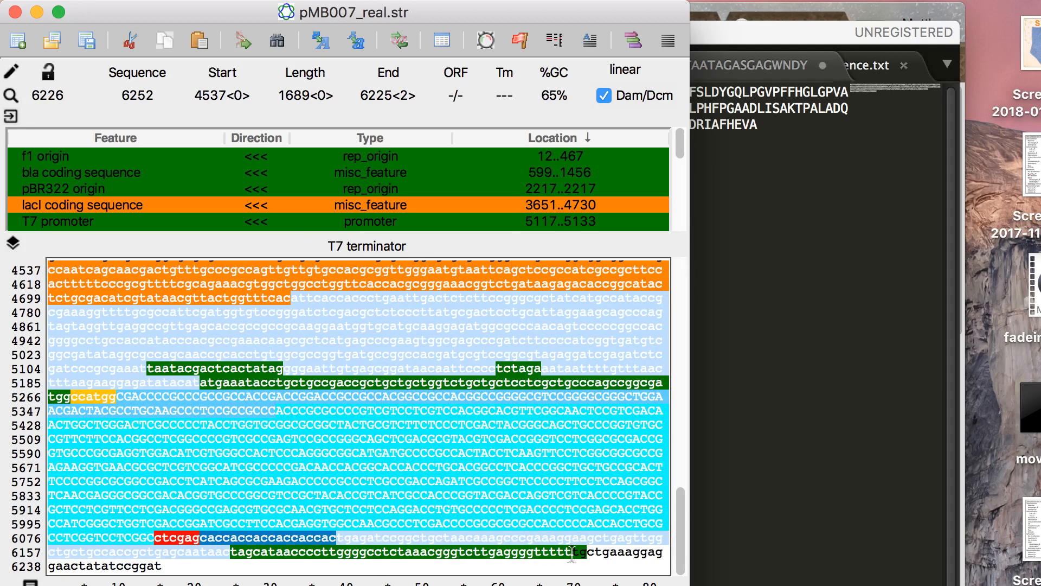
- Switch to NEBaseChanger in the browser, start a new plasmid sequence and paste the copied bases into it
key(ctrl+Up)
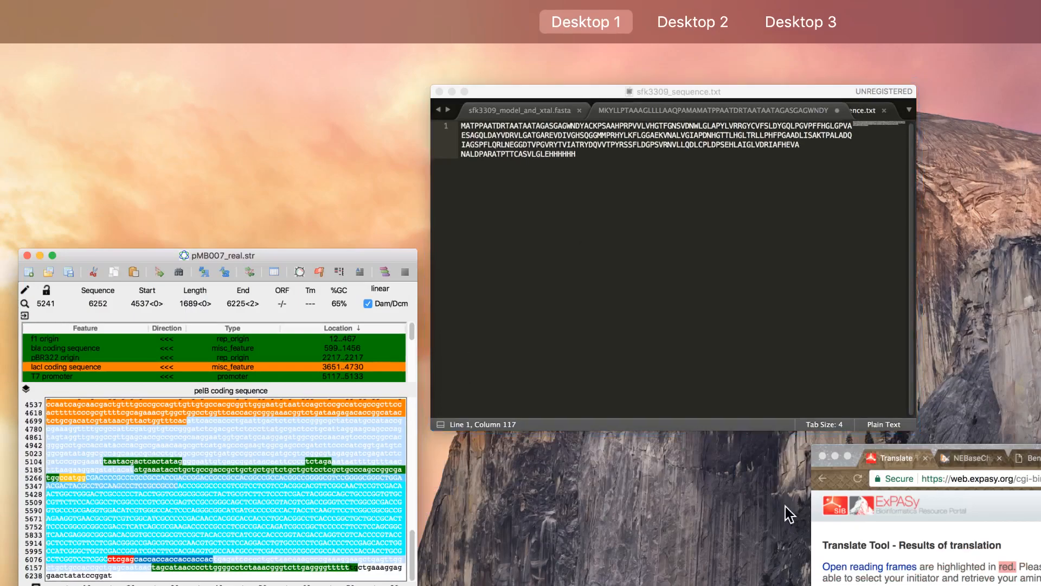
click(830, 516)
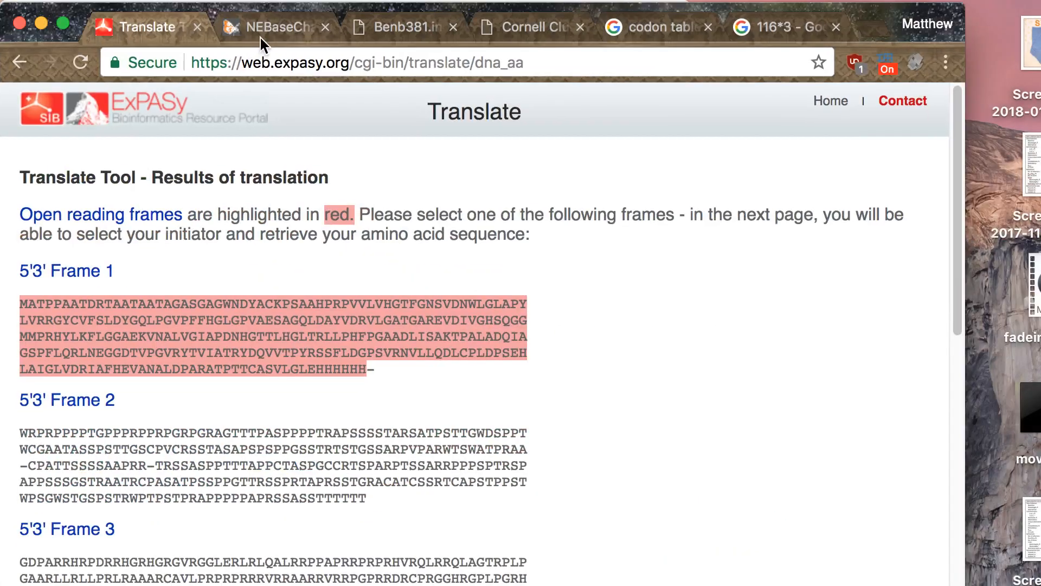
click(260, 37)
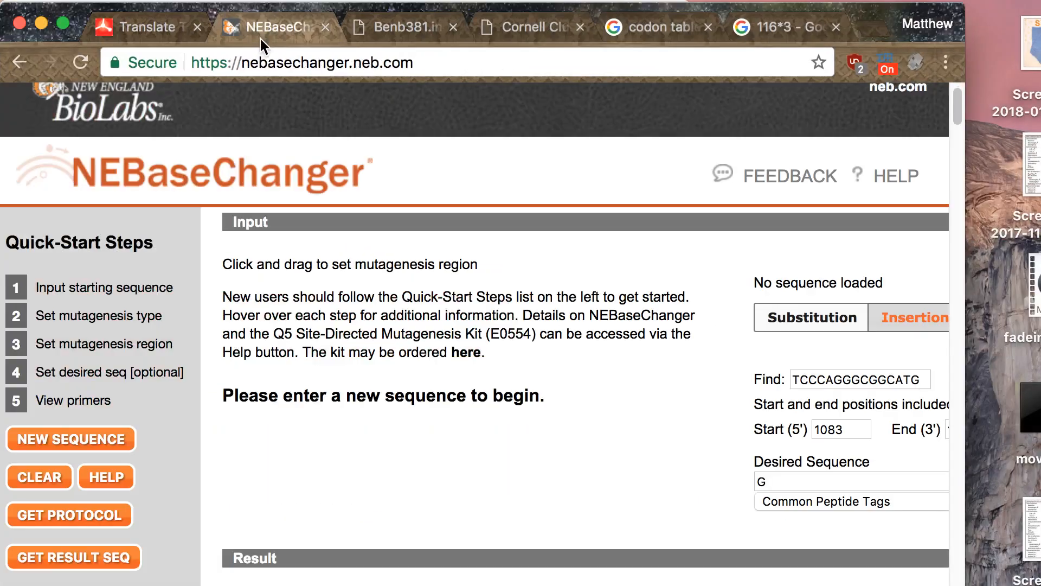
click(373, 406)
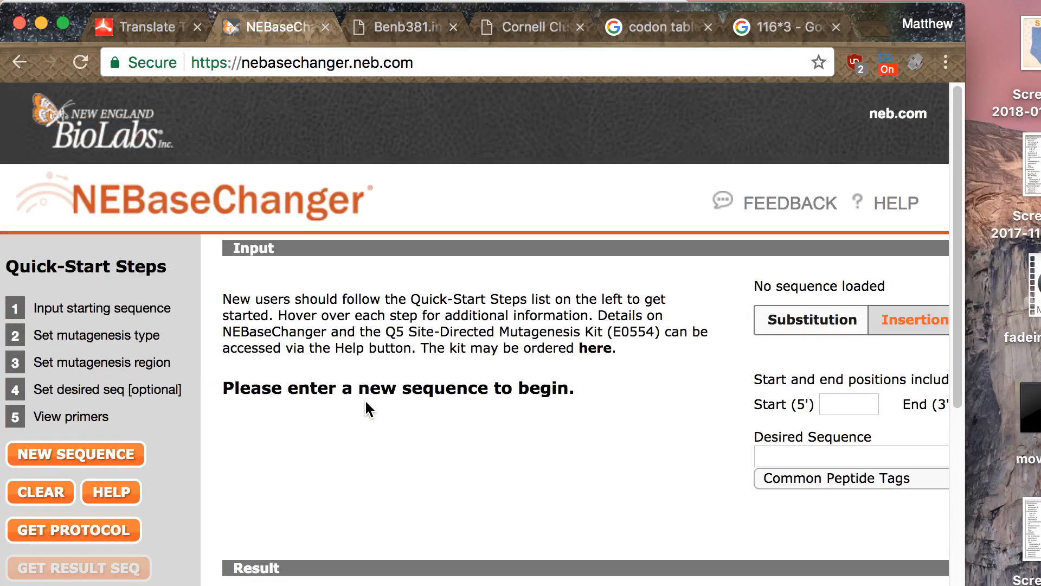
click(365, 400)
click(319, 348)
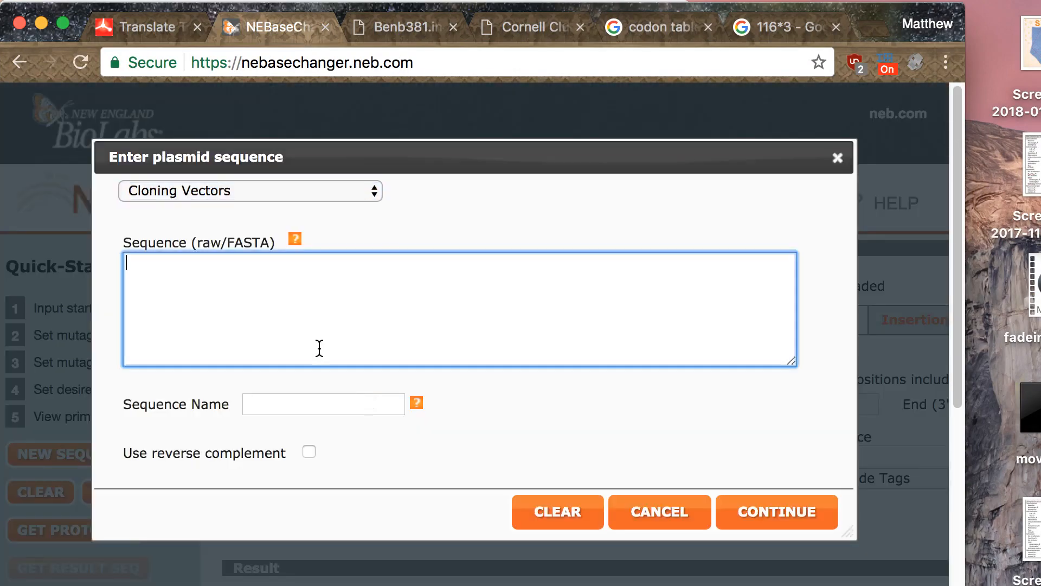
key(super+v)
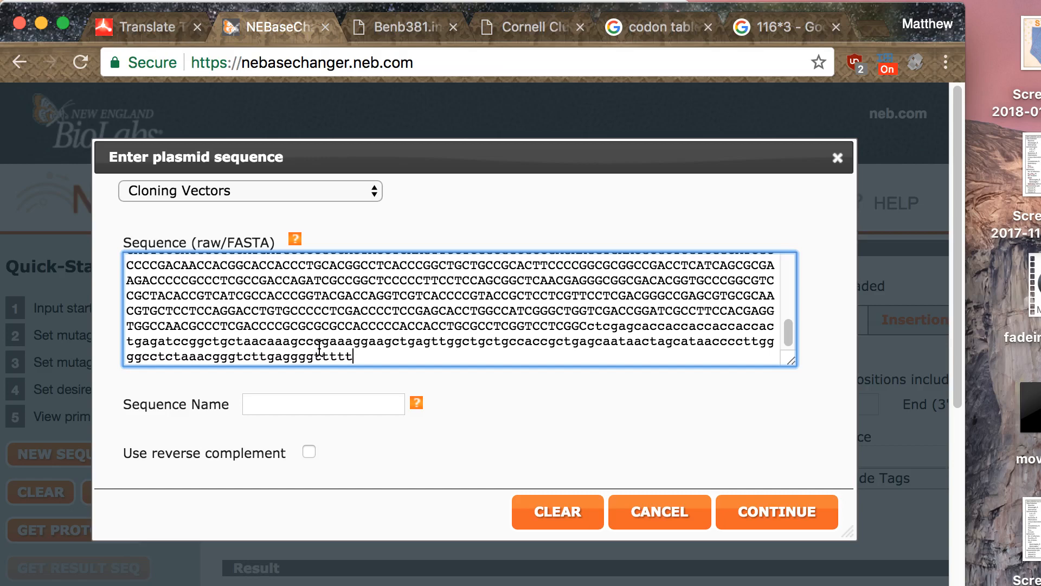
- Name the sequence "pizza" and continue to load it for mutagenesis
click(306, 401)
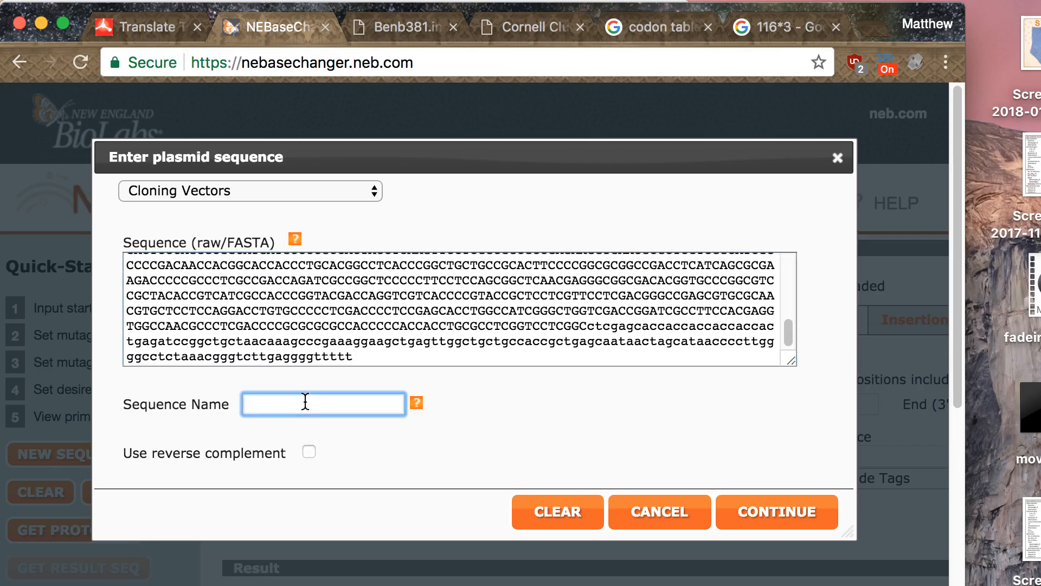
text(pizza)
scroll(350, 311, up, 10)
scroll(412, 325, down, 5)
scroll(488, 320, up, 5)
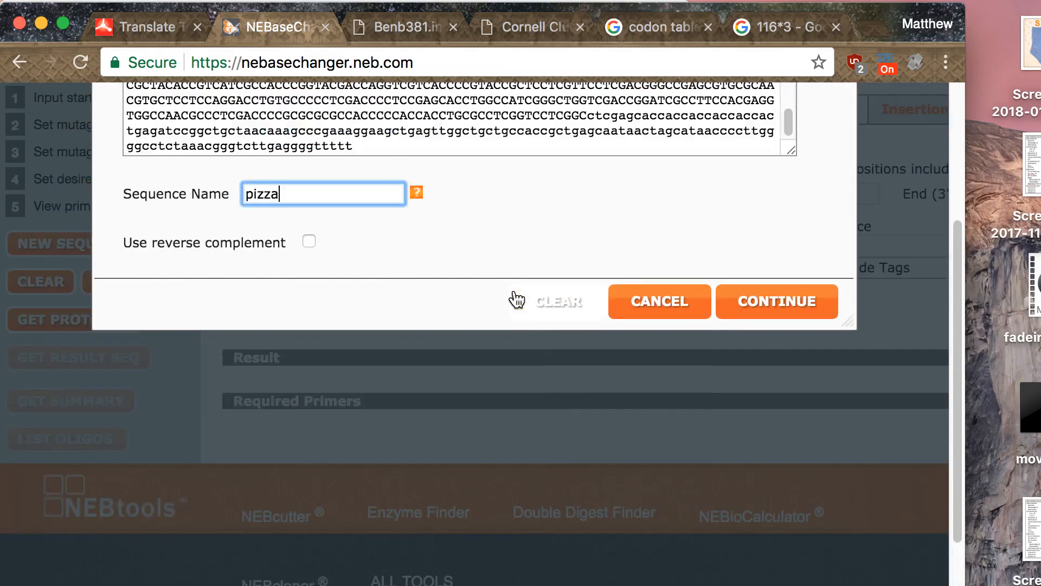
click(762, 529)
click(762, 529)
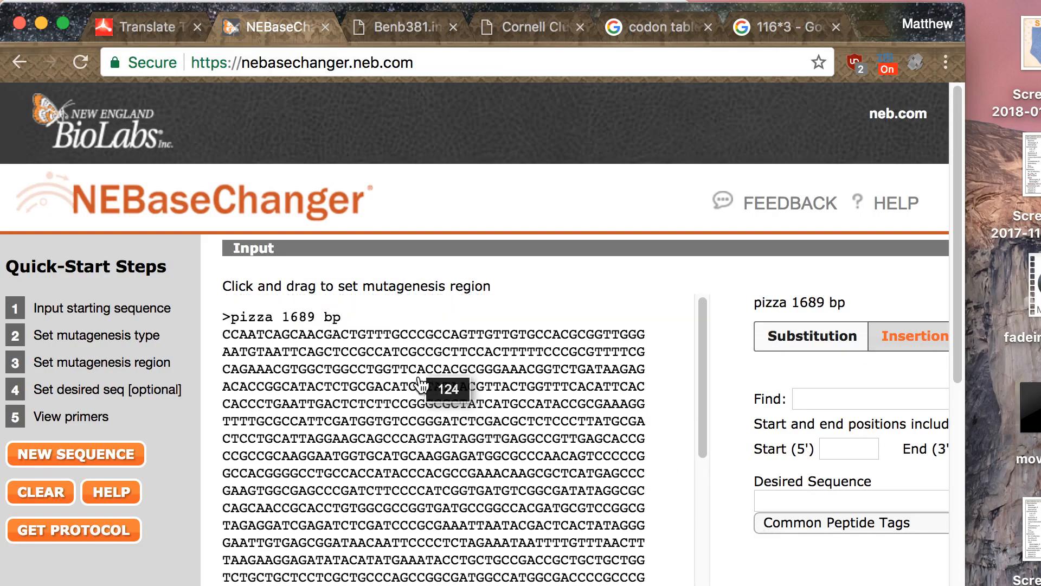
scroll(437, 390, down, 2)
- Switch to pMB007_real.str and select the coding bases from the ATG start at 5271 to base 5455
key(ctrl+Up)
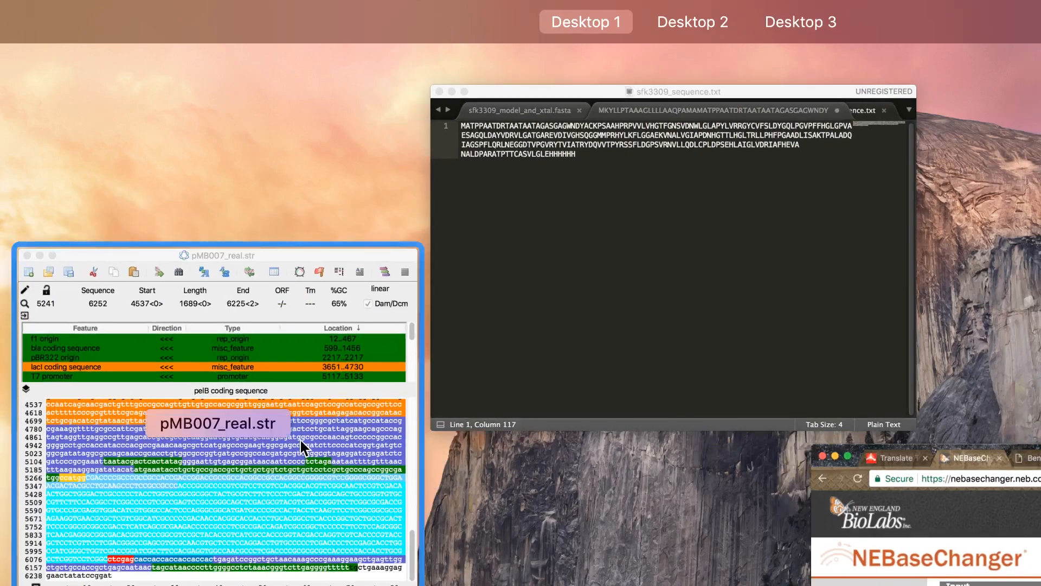
click(301, 441)
click(224, 412)
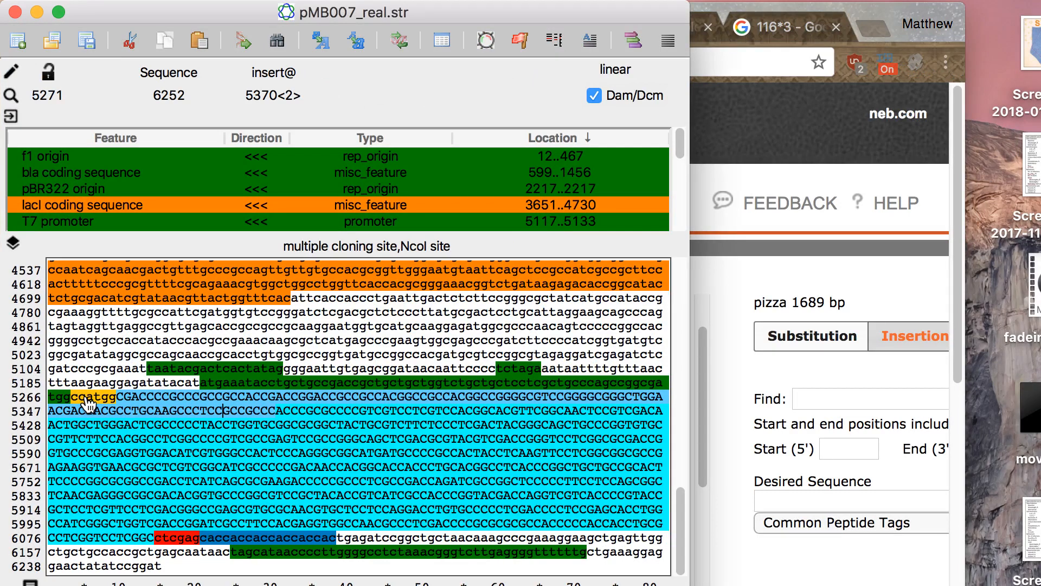
drag(88, 401, 260, 438)
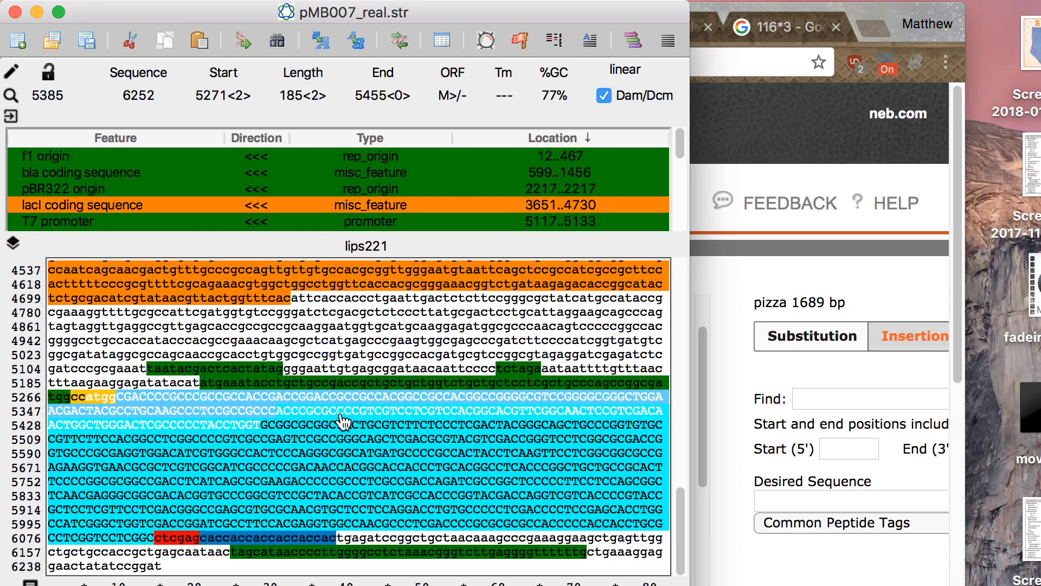
- Check the result of 116*3 in the browser's Google calculator and return to pMB007_real.str
click(746, 24)
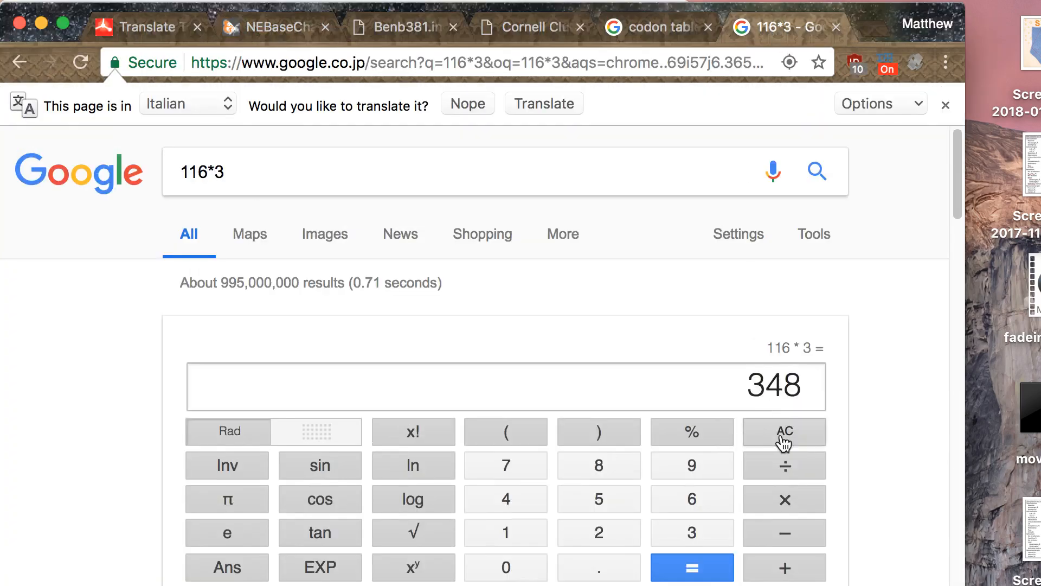
key(ctrl+Up)
click(344, 411)
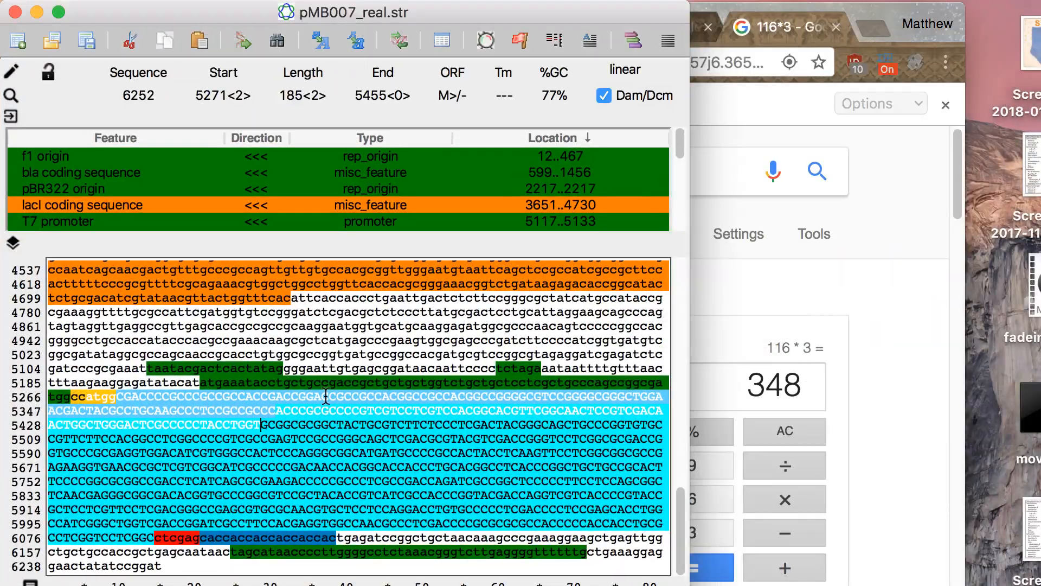
- Select 348 bases from the ATG start at 5271 to 5618, and select the following 16 bases, TCCCAGGGCGGCATGA, to copy
click(193, 452)
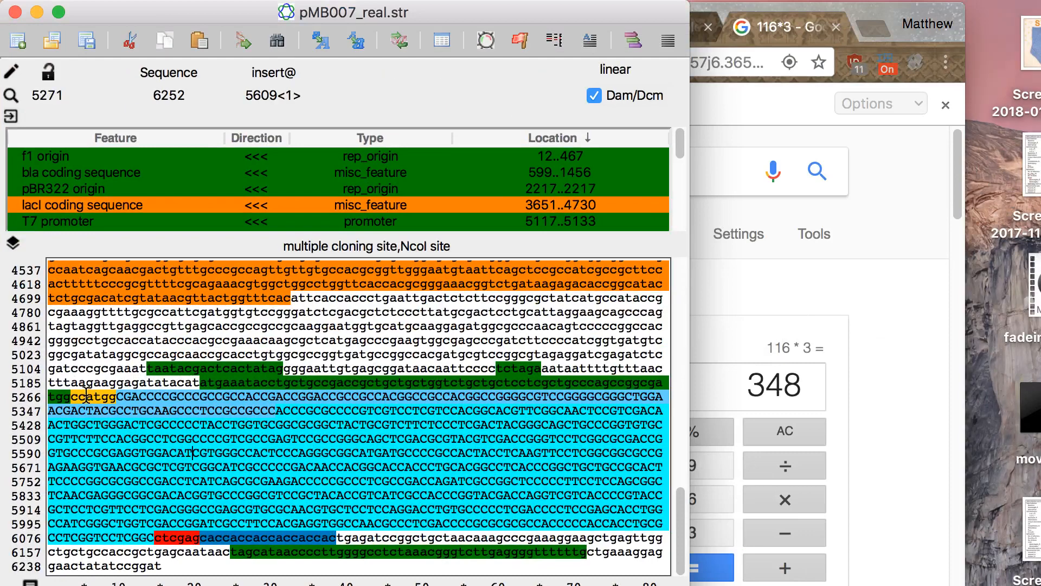
drag(87, 396, 266, 457)
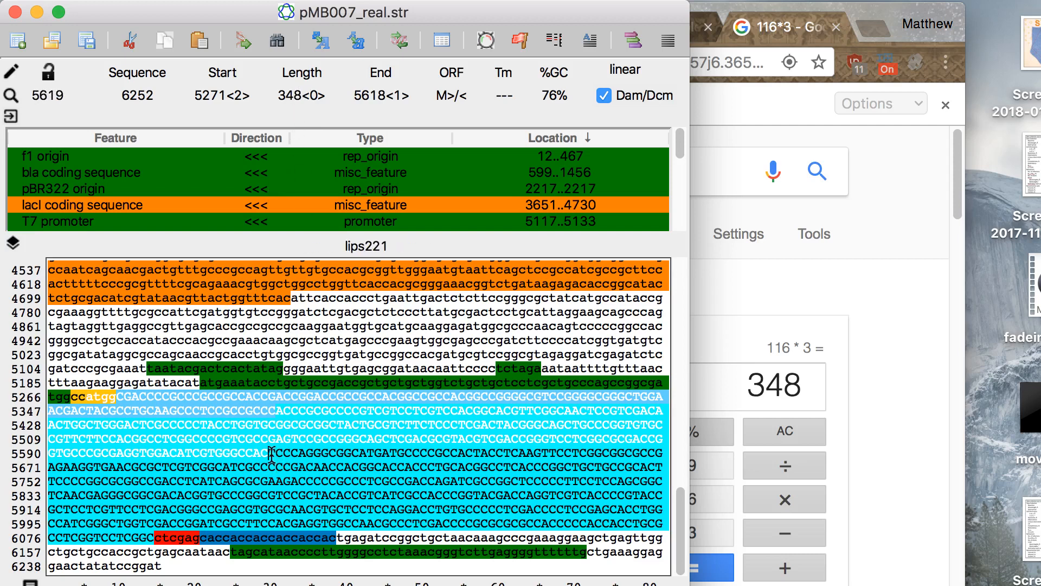
drag(269, 455, 386, 445)
key(super+c)
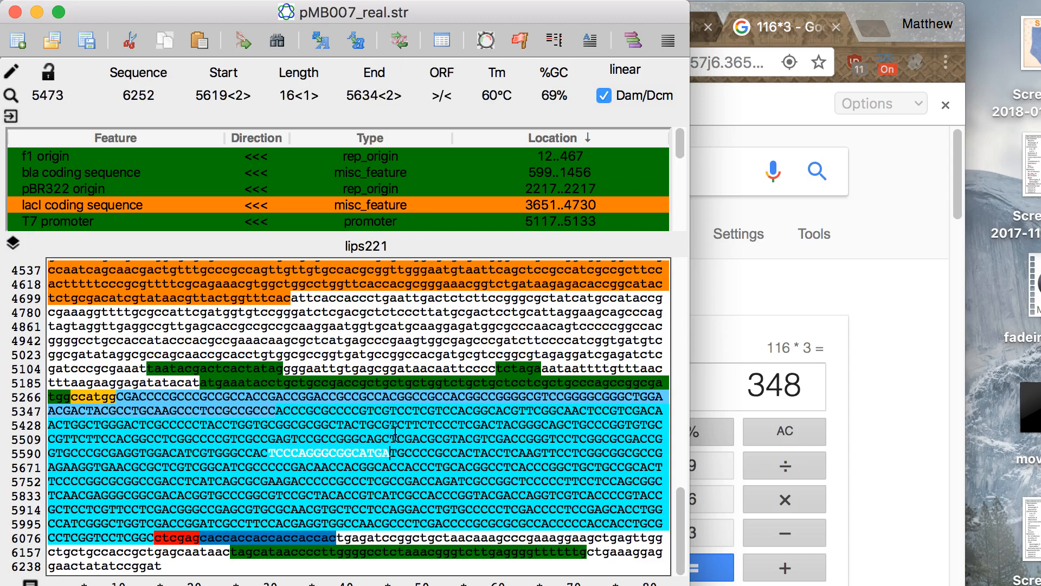
- Switch to NEBaseChanger in the browser and find the copied bases TCCCAGGGCGGCATGA in the pizza sequence
click(739, 32)
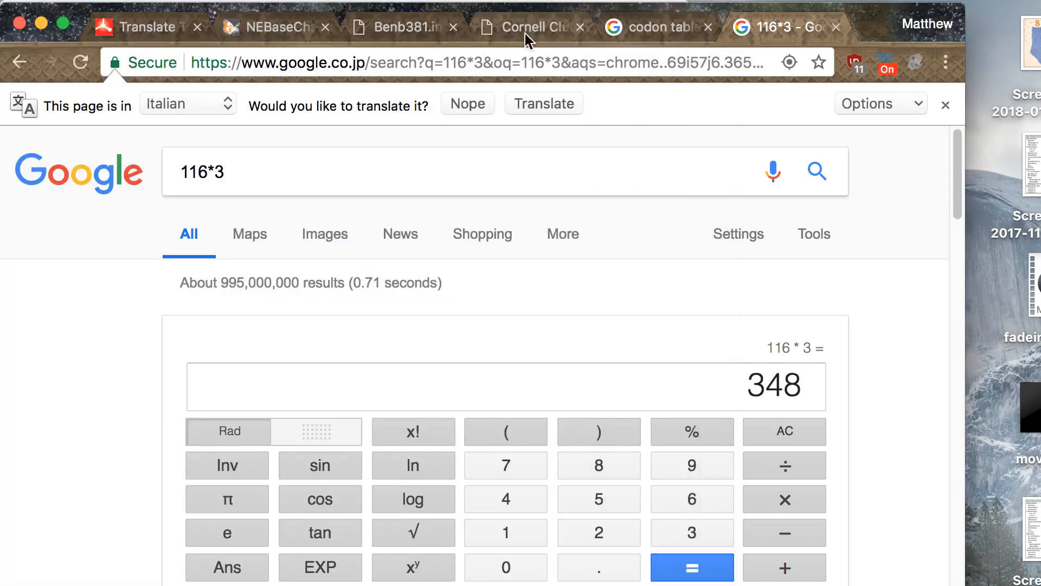
click(251, 31)
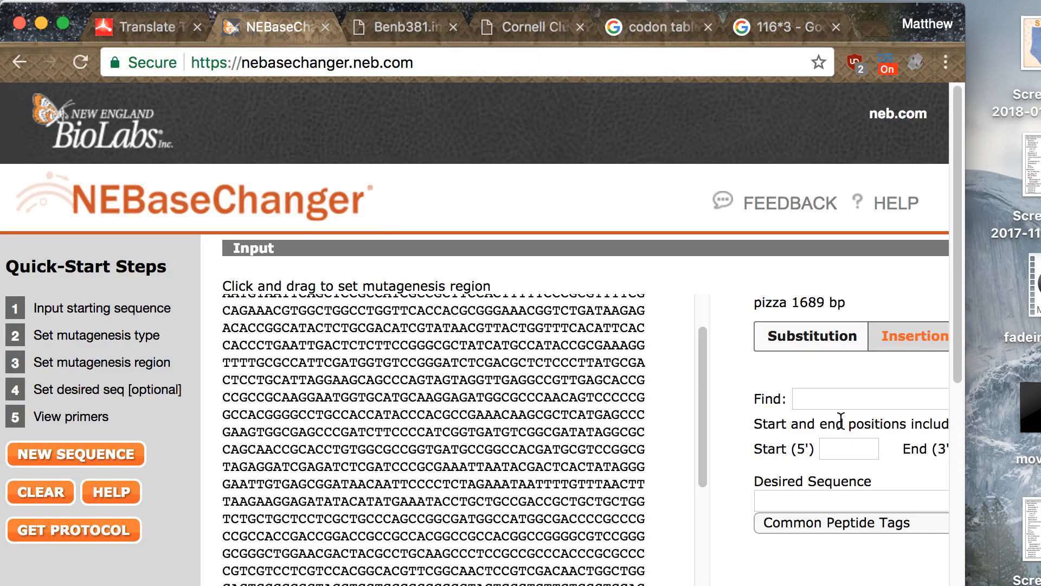
click(800, 399)
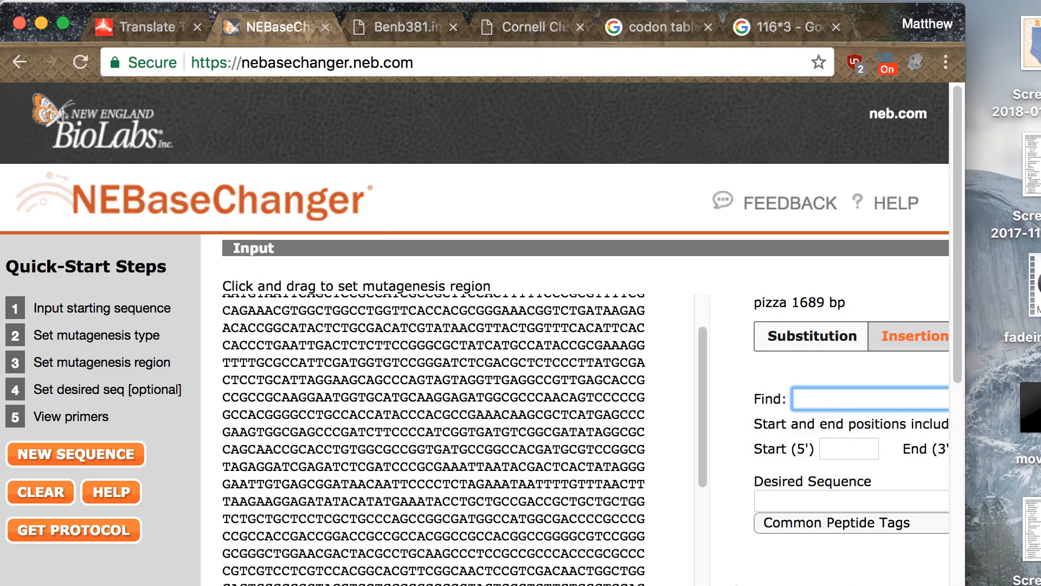
key(super+v)
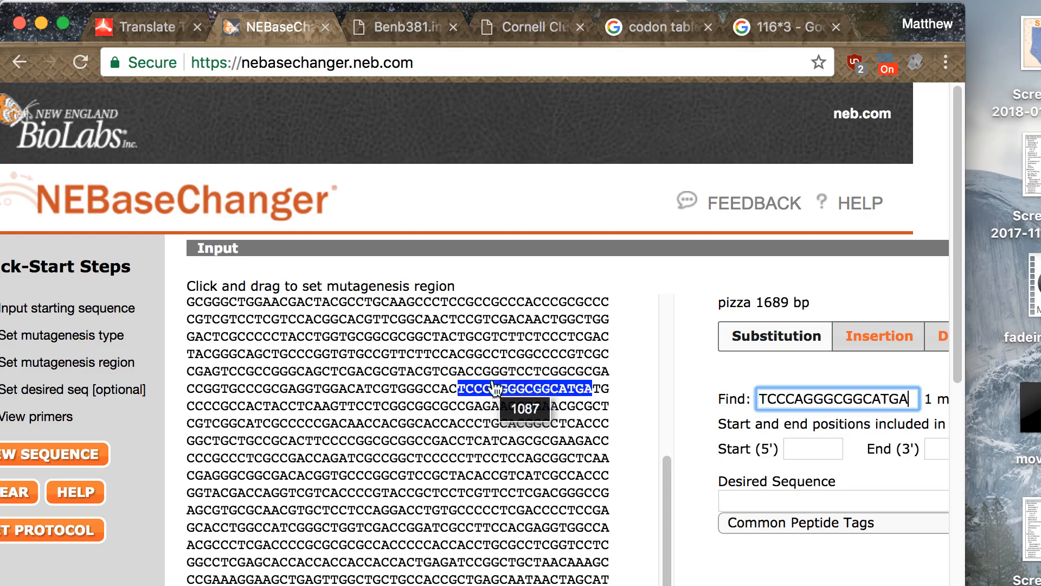
- Consult the DNA codon table, return to NEBaseChanger, and substitute the T at position 1083 with the desired sequence G
click(637, 28)
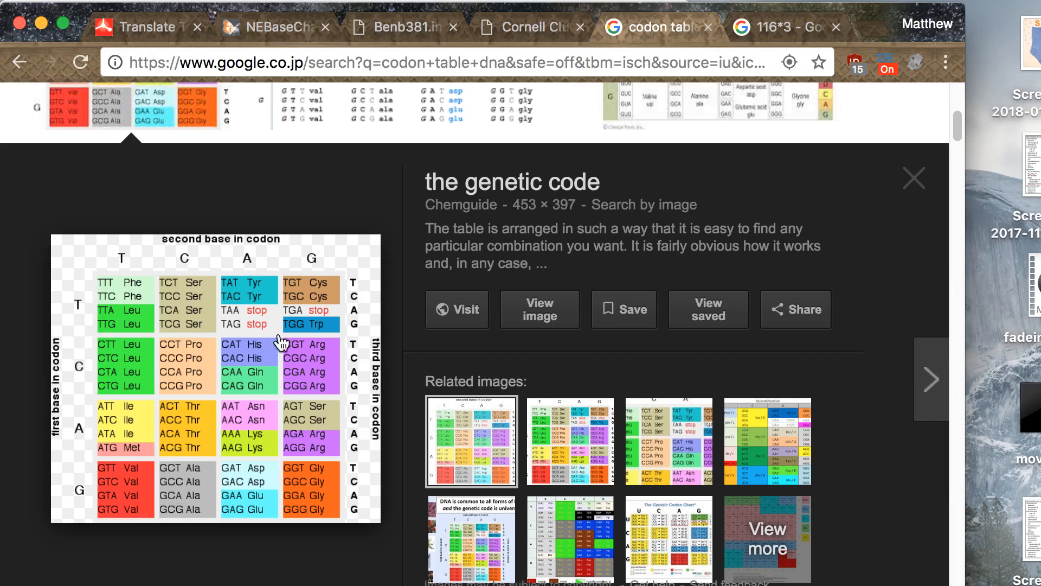
click(286, 33)
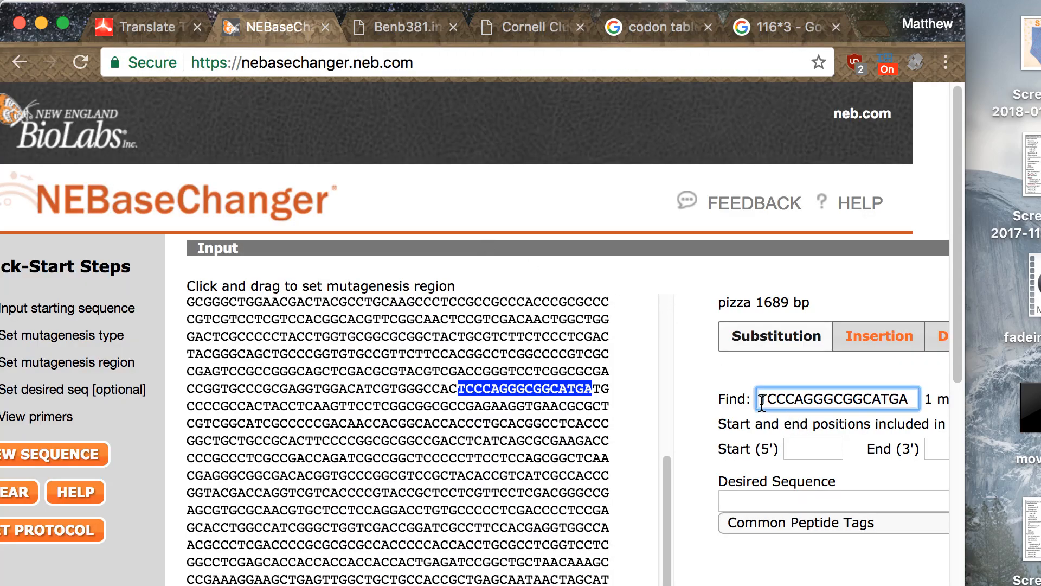
click(465, 394)
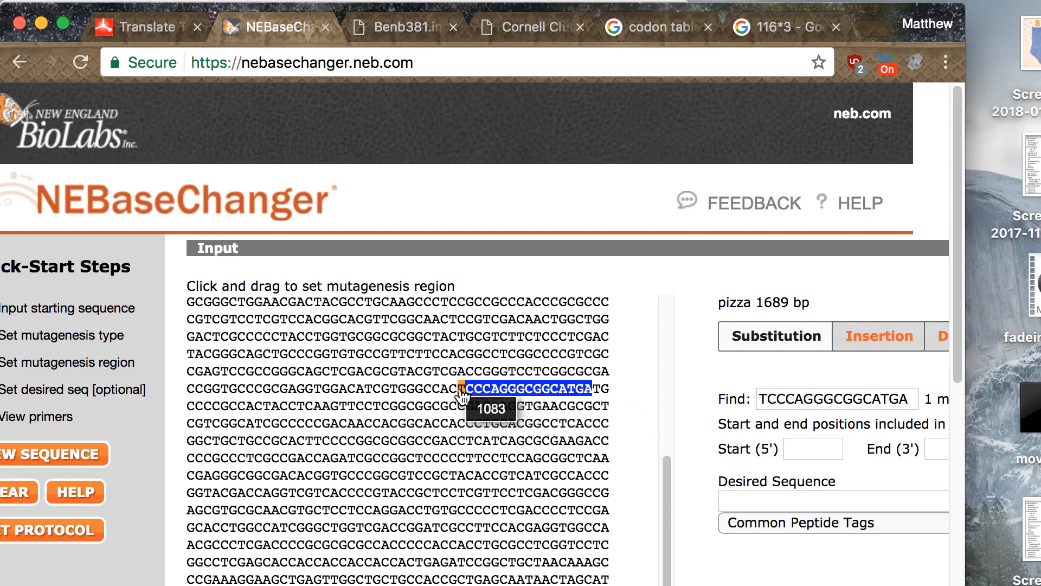
click(738, 498)
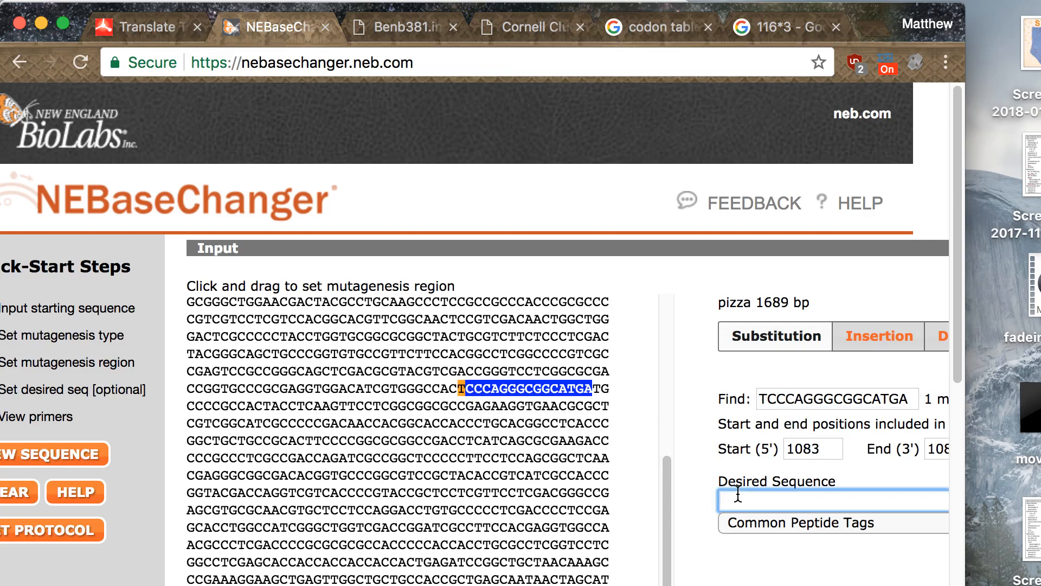
text(G)
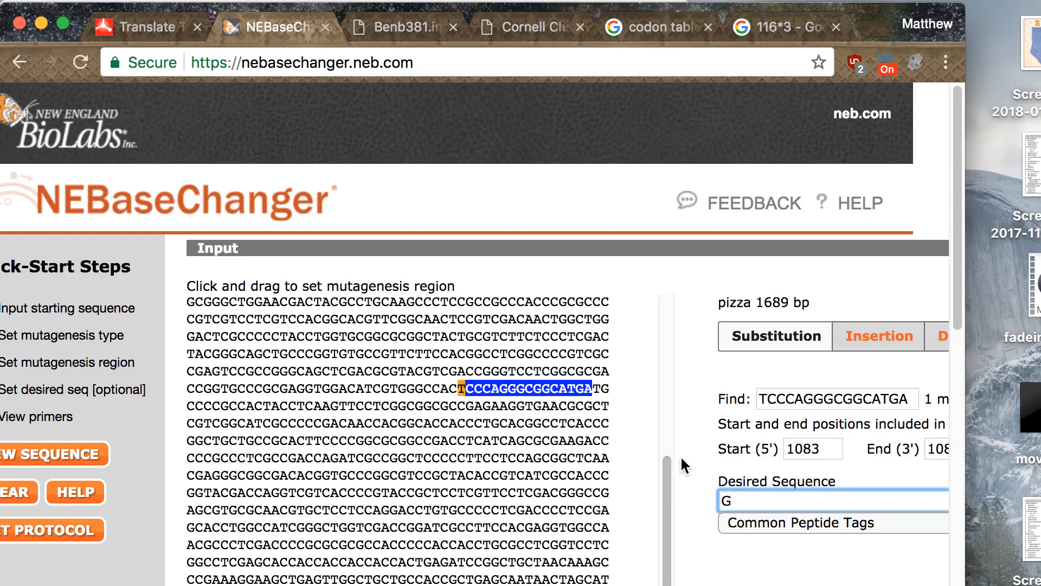
- Examine the translated result and the required primers for the substitution at position 1083
scroll(681, 454, down, 5)
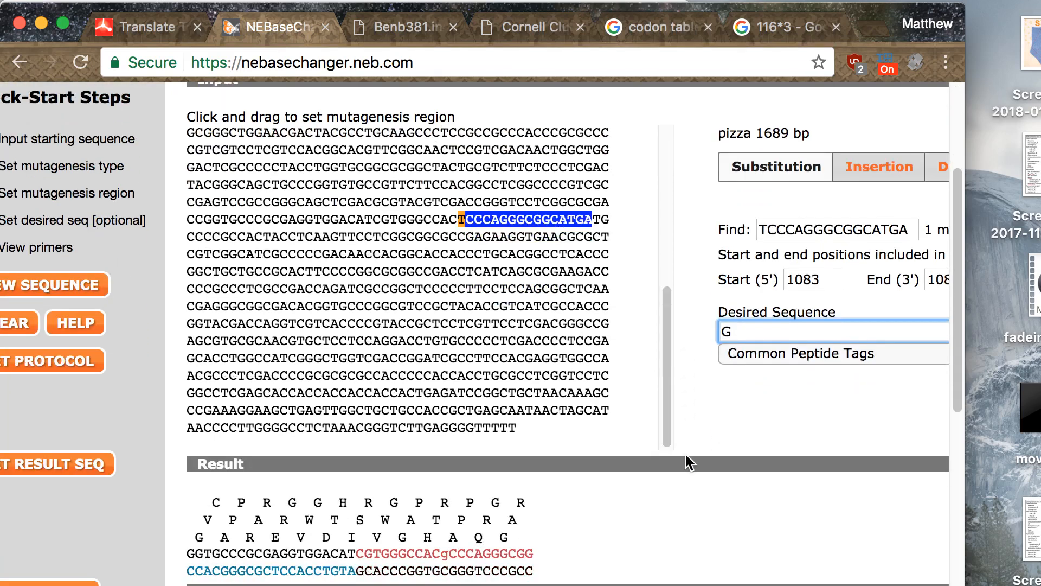
scroll(685, 454, down, 1)
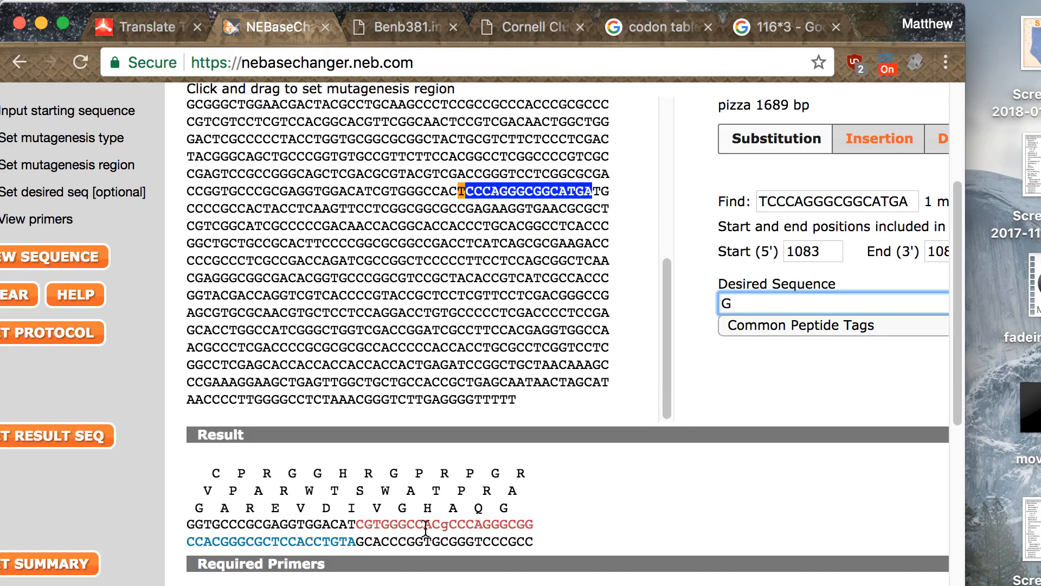
scroll(347, 534, down, 5)
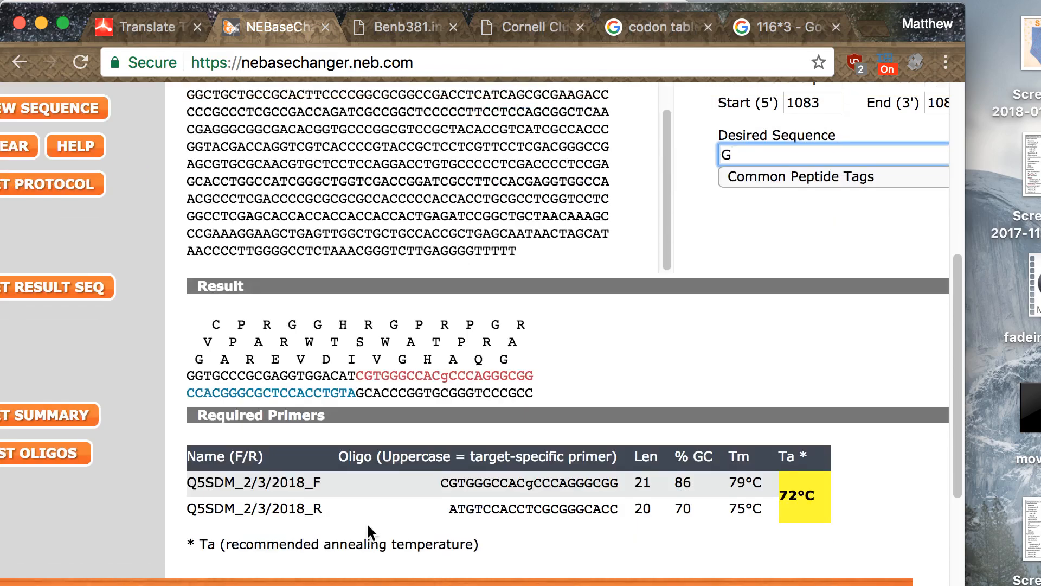
scroll(496, 486, up, 2)
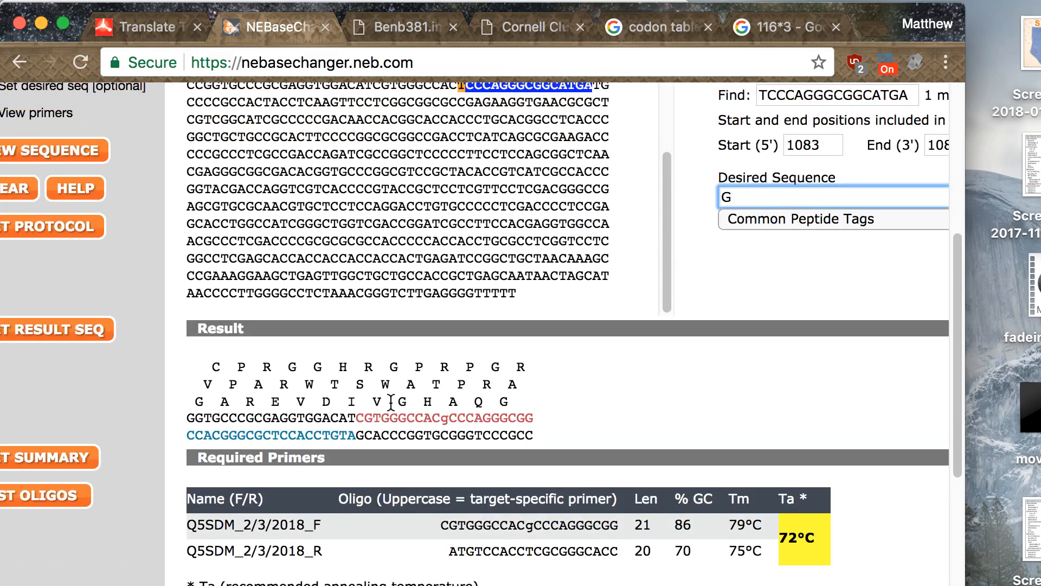
scroll(404, 373, up, 1)
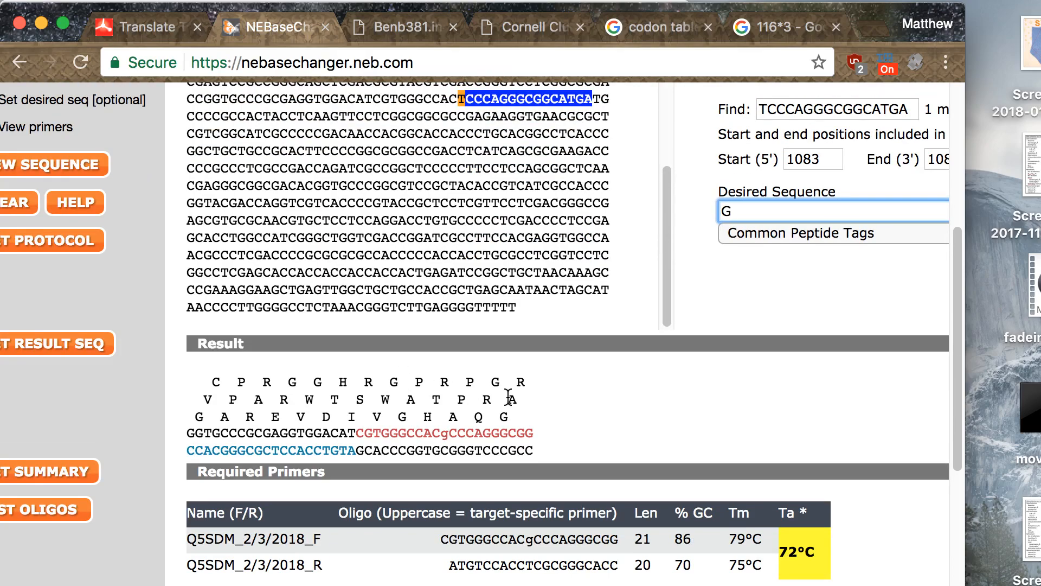
scroll(509, 396, up, 1)
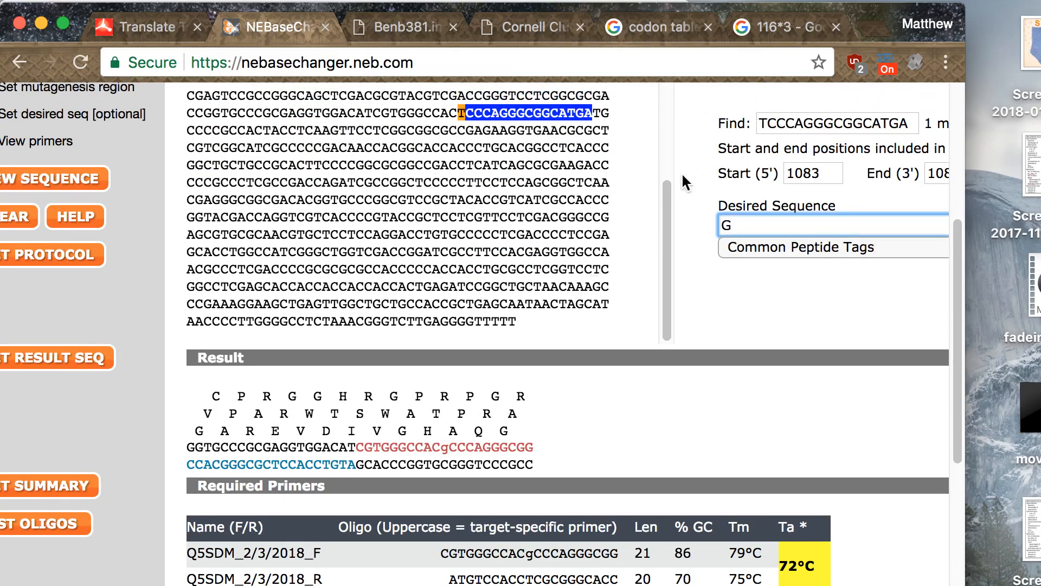
- Bring up sfk3309_sequence.txt alongside NEBaseChanger and compare its residues around GHSQG with the translated reading frame in the result
key(ctrl+Up)
click(771, 397)
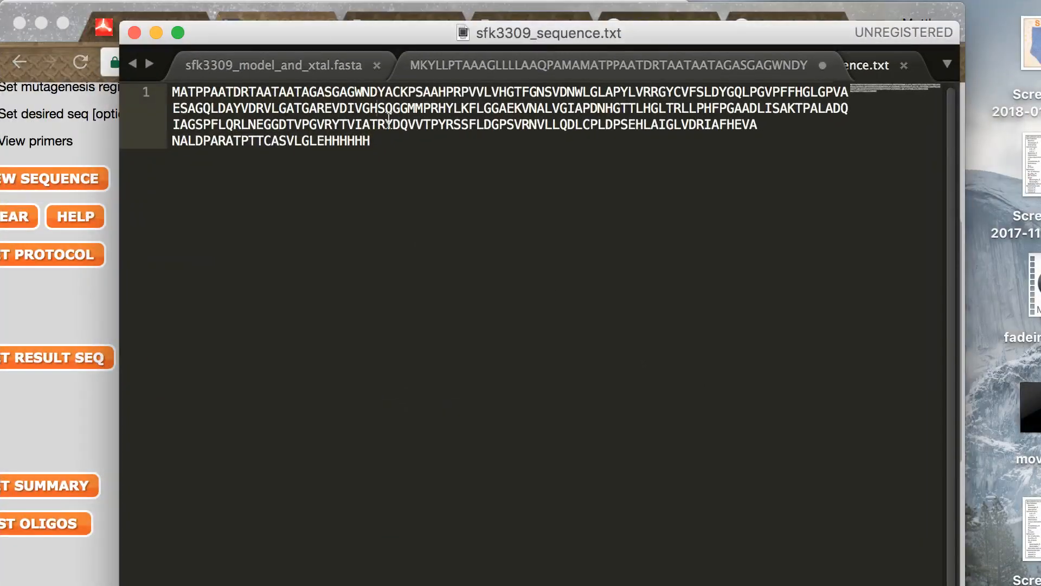
drag(378, 37, 312, 488)
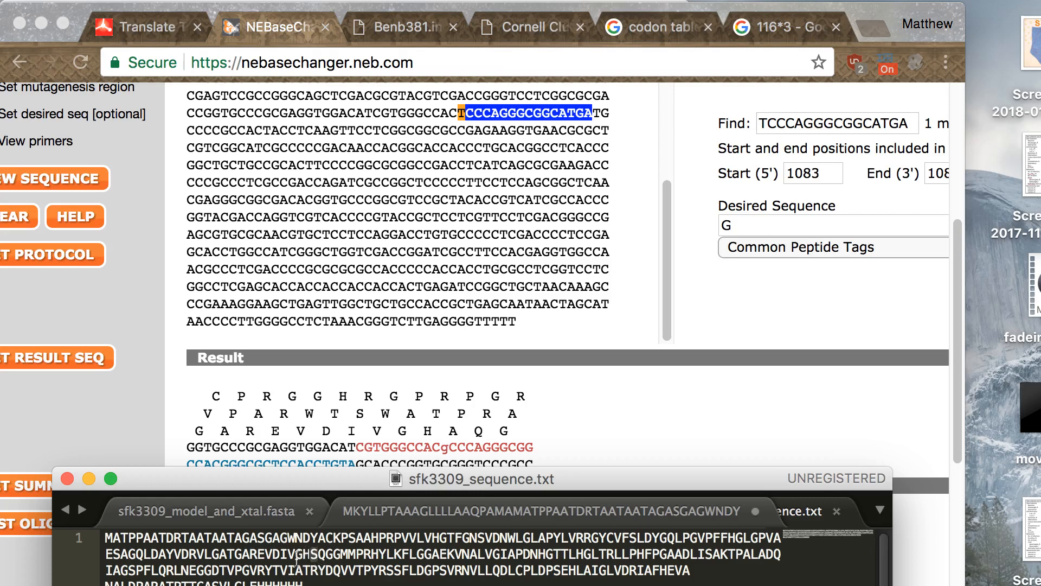
drag(297, 558, 324, 557)
key(super+Tab)
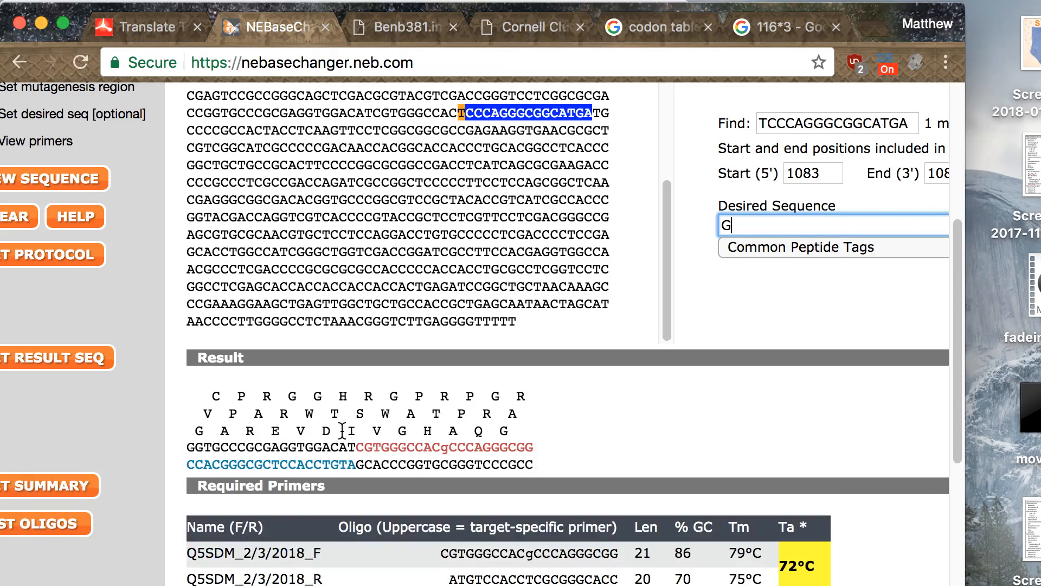
drag(224, 431, 453, 434)
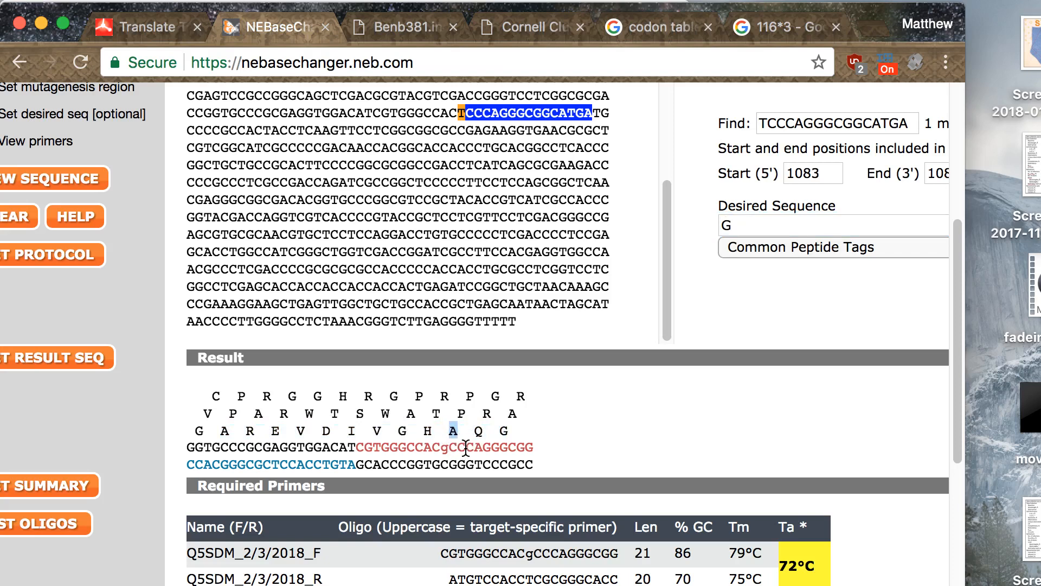
- Inspect the forward and reverse oligo sequences and the recommended annealing temperature under Required Primers
scroll(467, 450, down, 1)
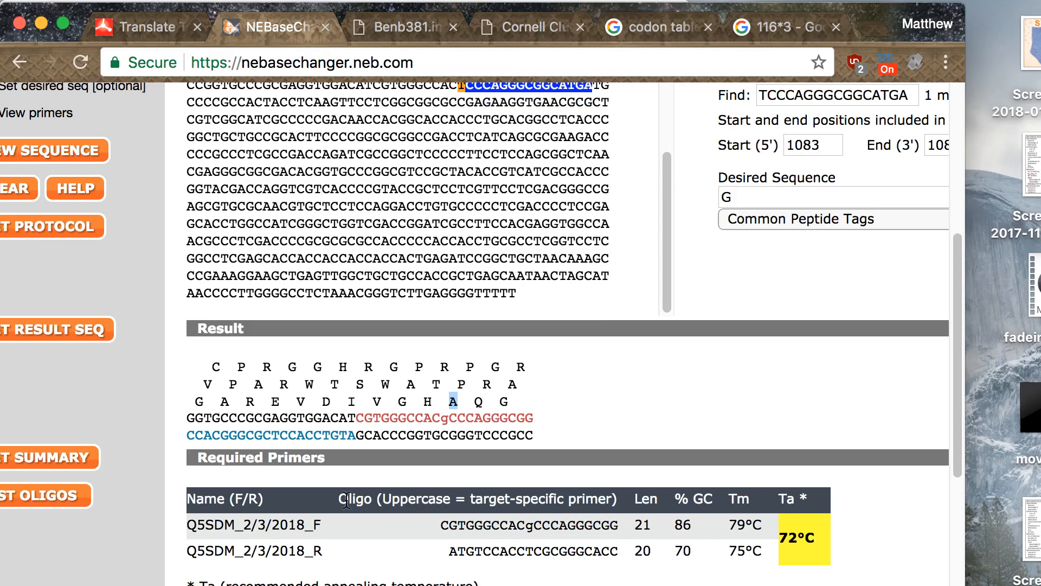
drag(440, 519, 617, 552)
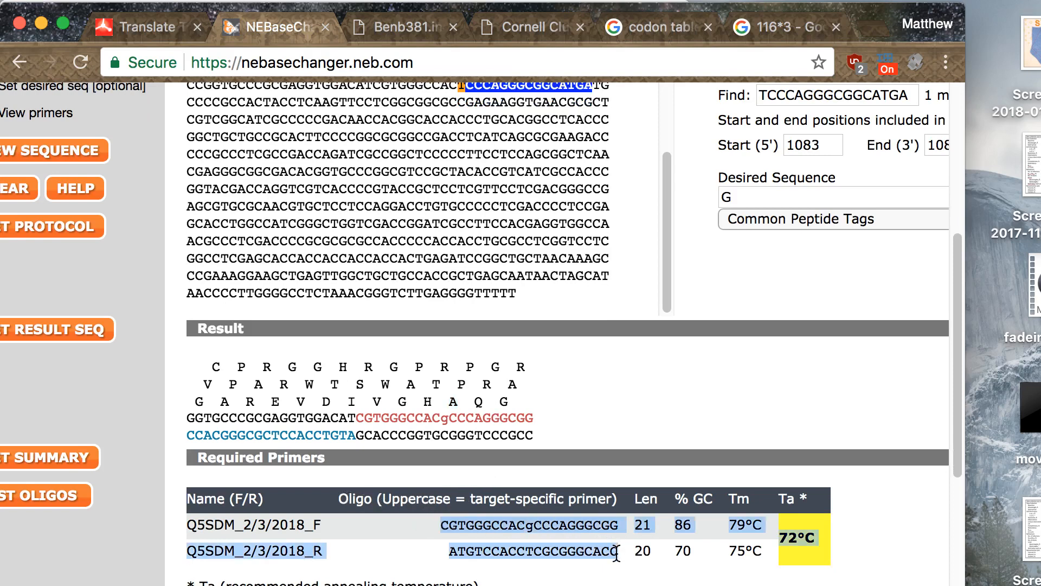
click(620, 549)
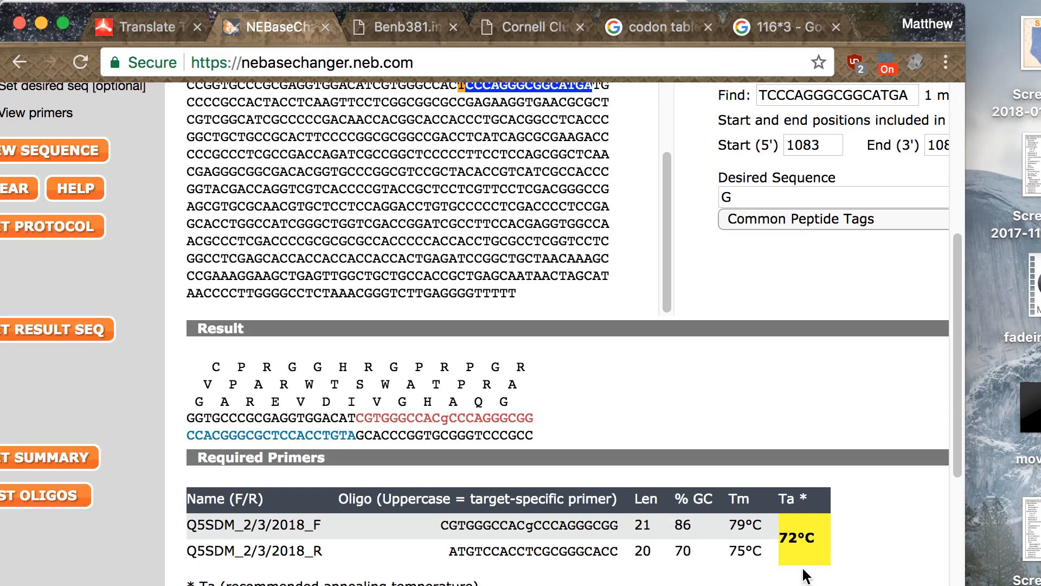
key(super+Tab)
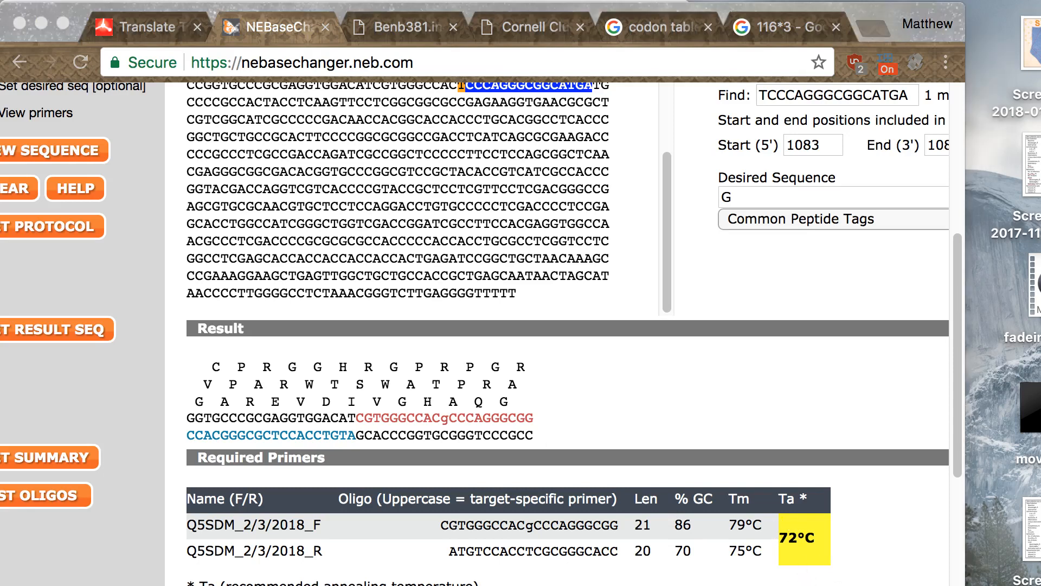